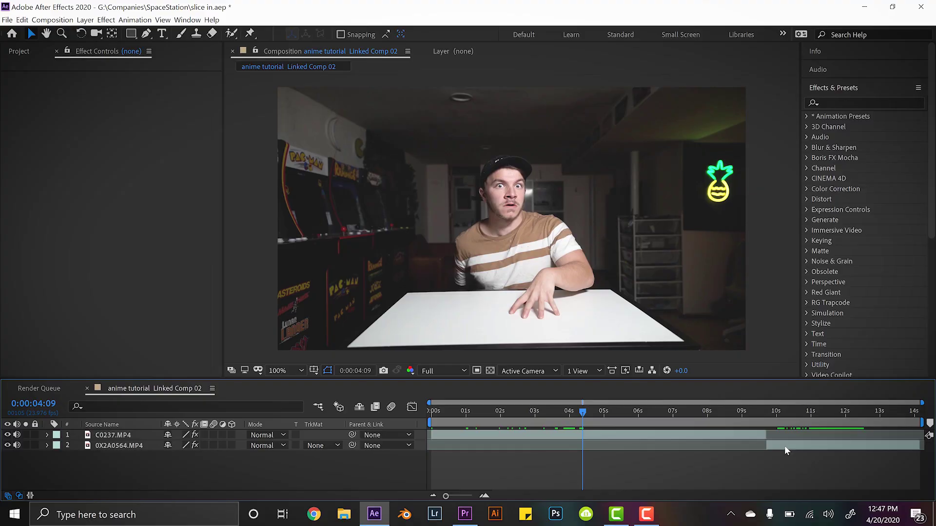
# - Move the 0X2A0564.MP4 layer above C0237.MP4 and shift it earlier in time
pyautogui.click(785, 449)
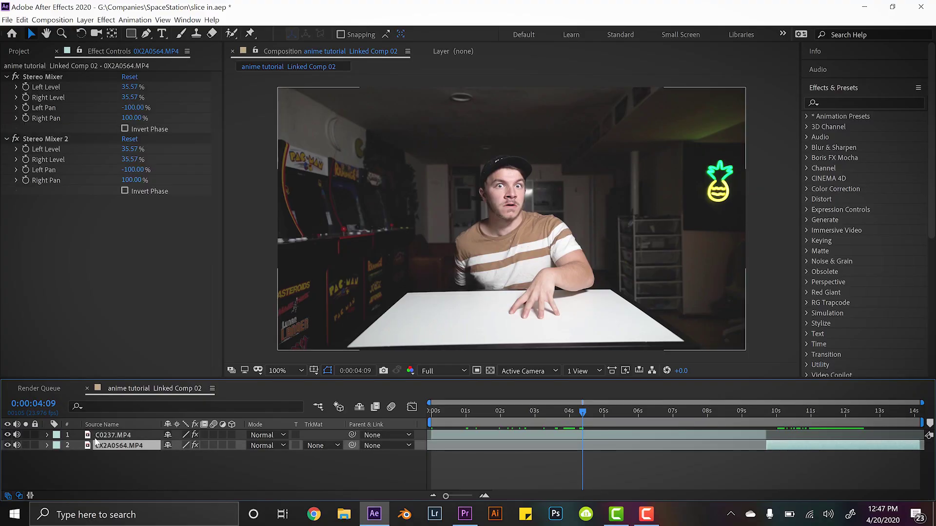
pyautogui.moveTo(111, 436); pyautogui.dragTo(112, 433)
pyautogui.moveTo(779, 439); pyautogui.dragTo(597, 436)
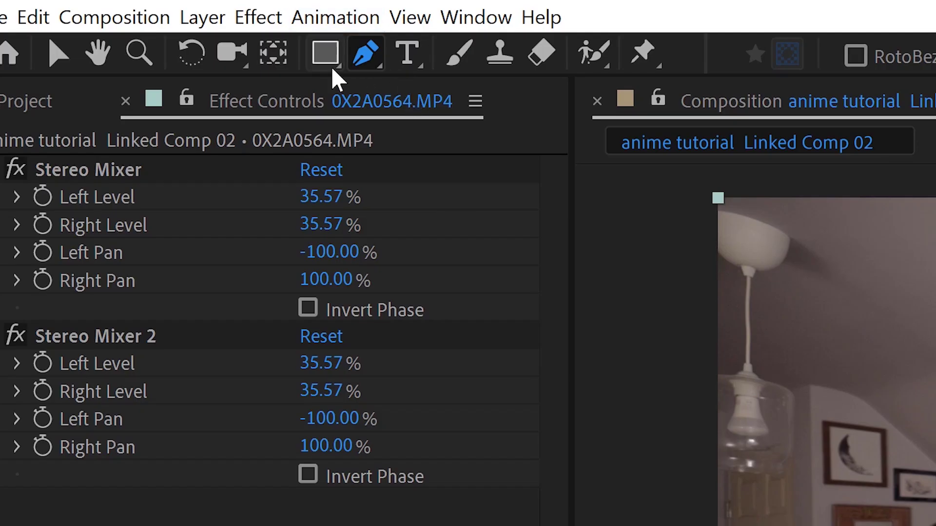
# - Draw a rectangular mask on 0X2A0564.MP4, lower it, and raise its top-left corner to slant it
pyautogui.click(331, 66)
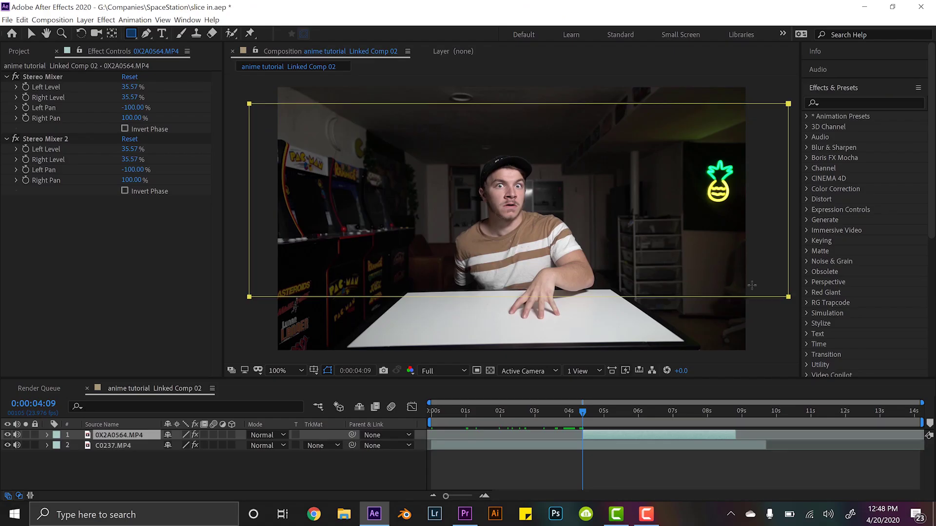
pyautogui.moveTo(249, 103); pyautogui.dragTo(749, 280)
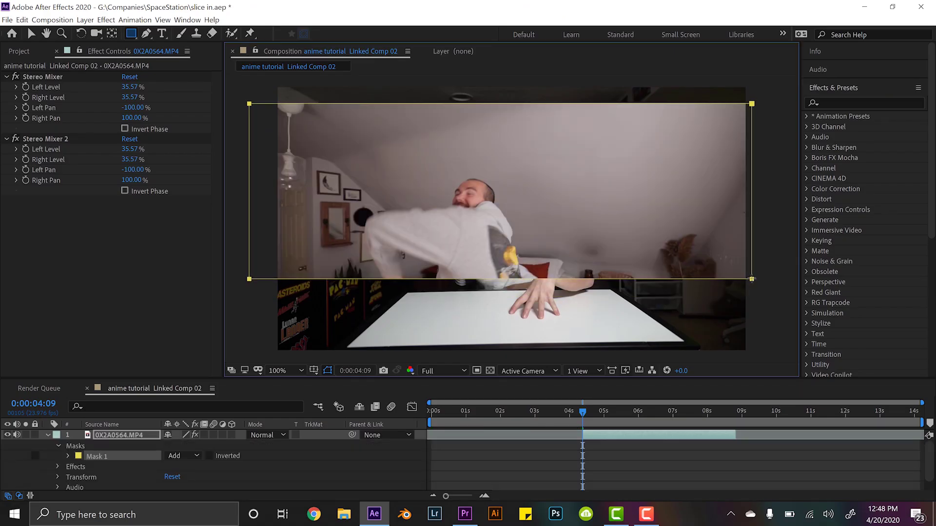
pyautogui.press('v')
pyautogui.moveTo(756, 108); pyautogui.dragTo(767, 179)
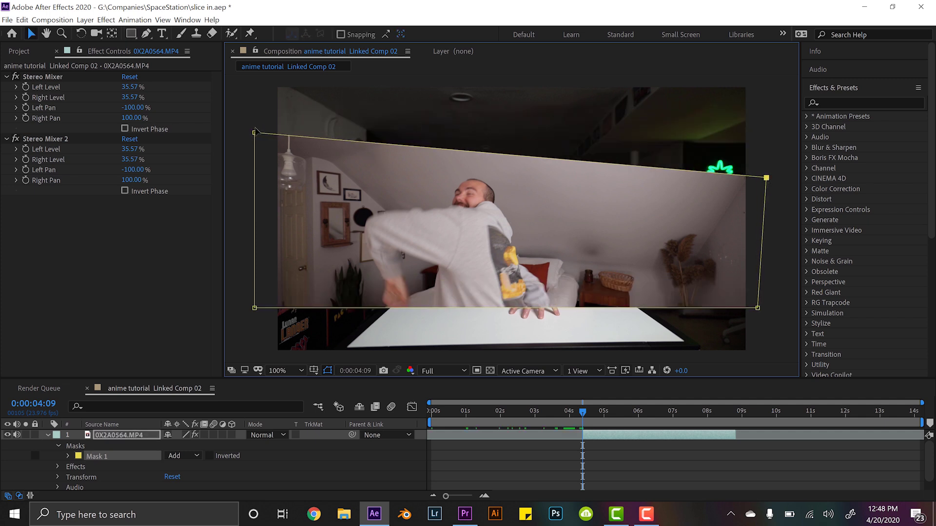
pyautogui.moveTo(254, 134); pyautogui.dragTo(255, 112)
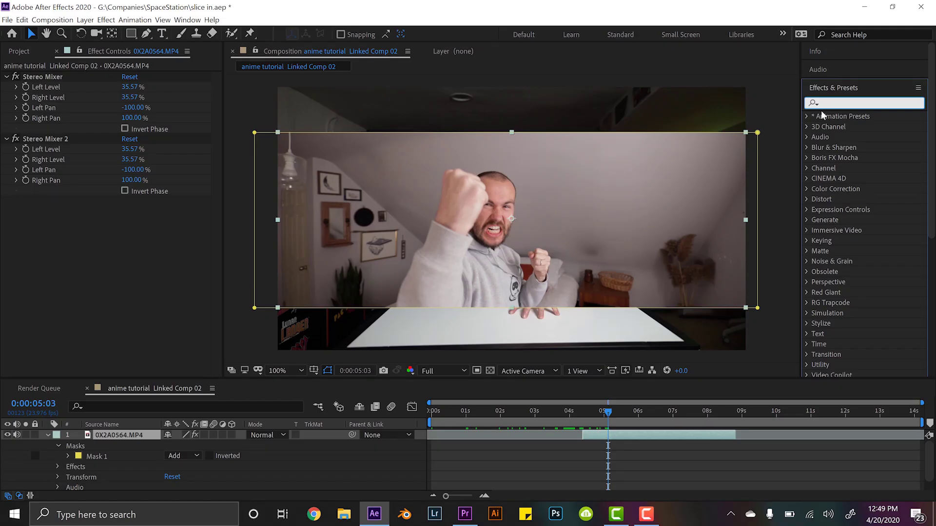
# - Add a Drop Shadow at 191° to the clip and a duplicate shadow pointed the opposite way
pyautogui.write('drop')
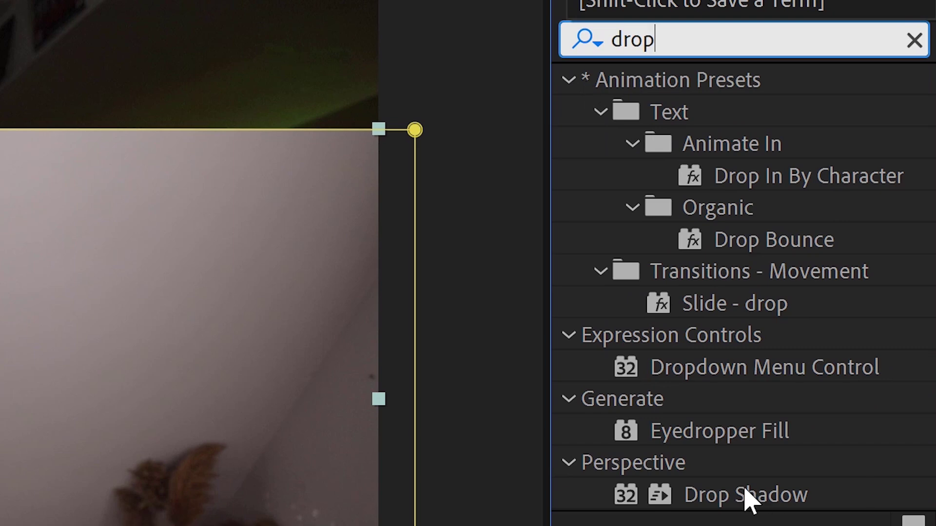
pyautogui.moveTo(746, 500); pyautogui.dragTo(610, 436)
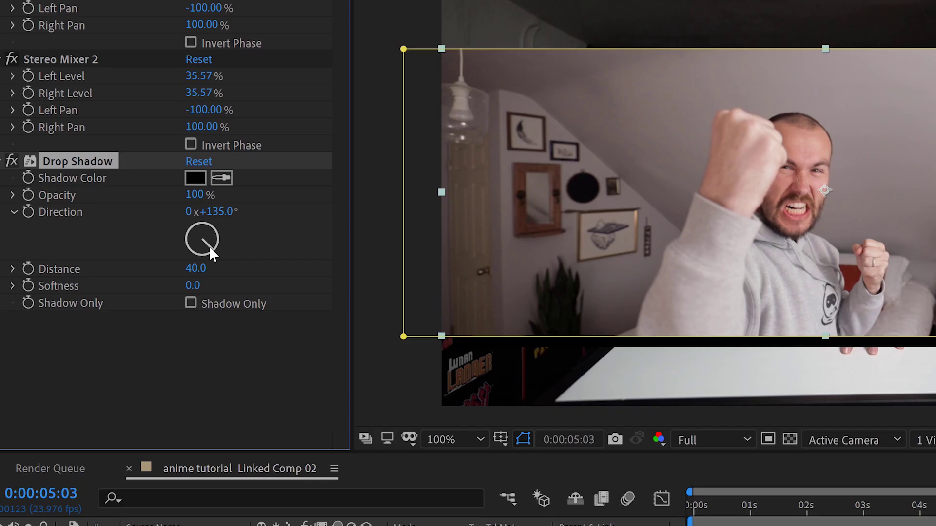
pyautogui.moveTo(137, 253); pyautogui.dragTo(134, 257)
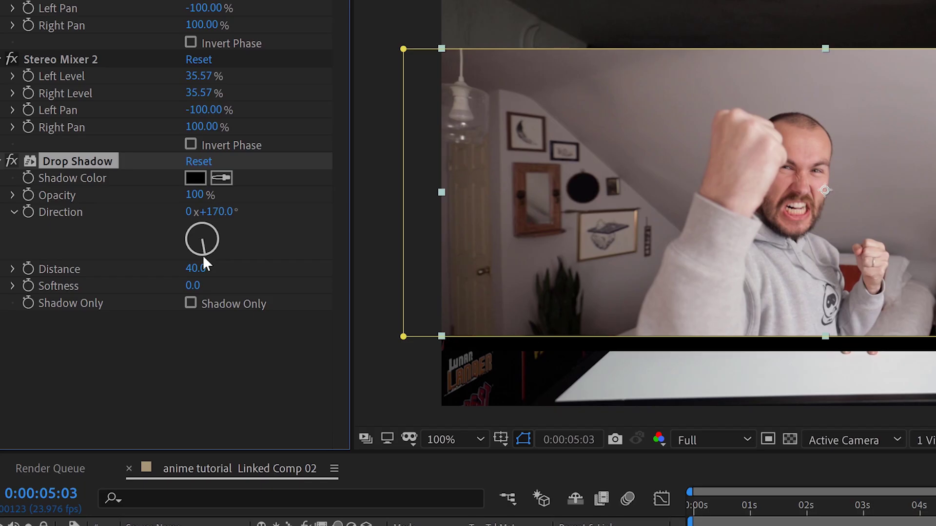
pyautogui.moveTo(203, 256); pyautogui.dragTo(197, 259)
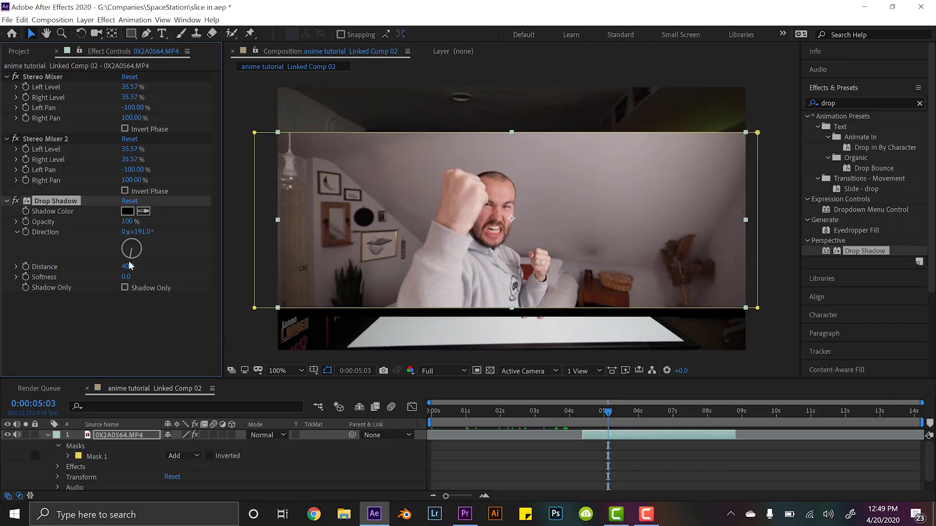
pyautogui.hotkey('ctrl', 'd')
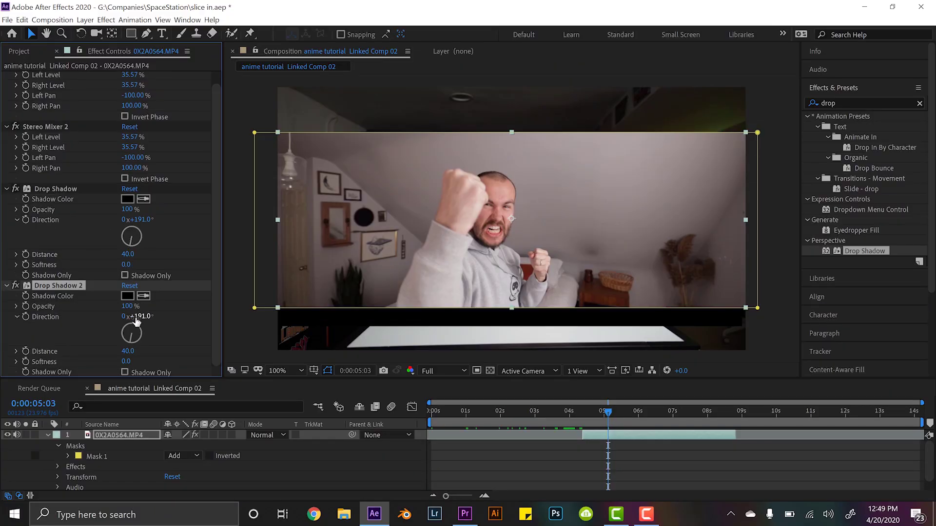
pyautogui.moveTo(140, 330); pyautogui.dragTo(132, 323)
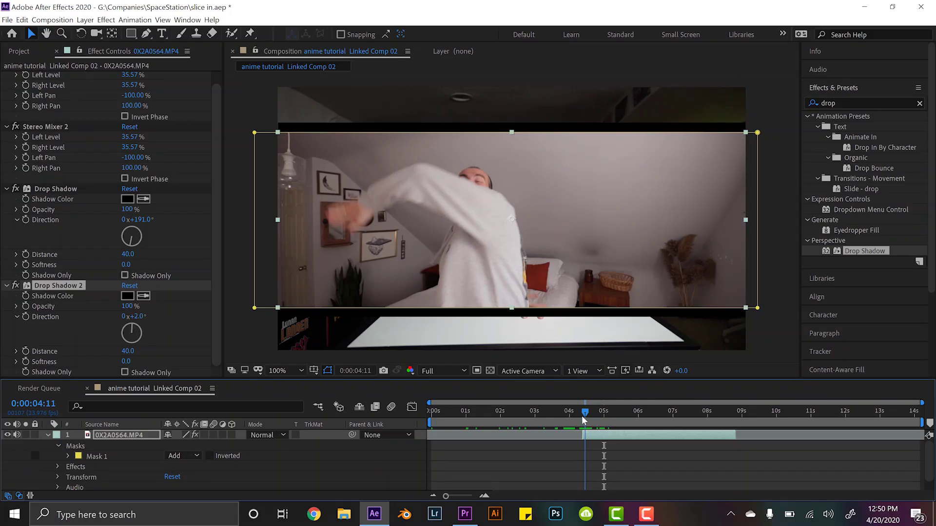
# - Set a Mask Path keyframe on the masked clip near 4:19
pyautogui.moveTo(588, 420); pyautogui.dragTo(599, 428)
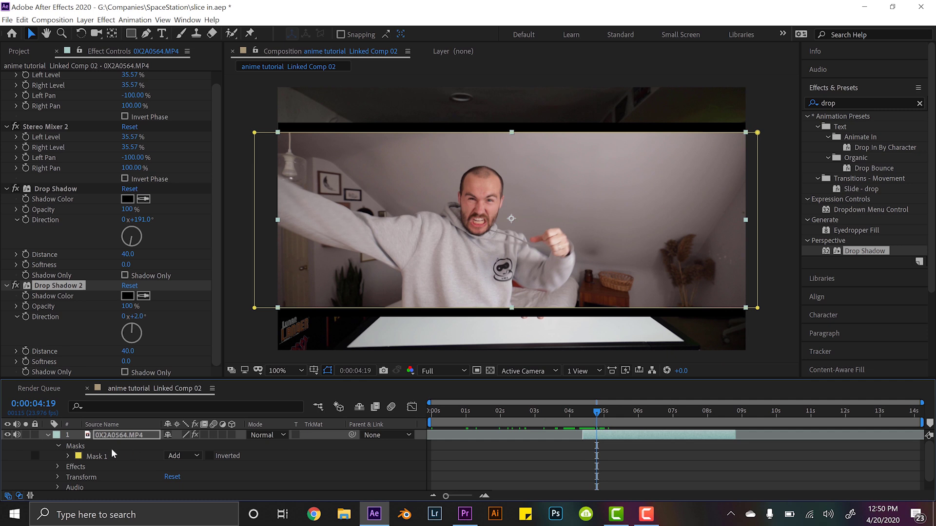
pyautogui.click(83, 446)
pyautogui.press('m')
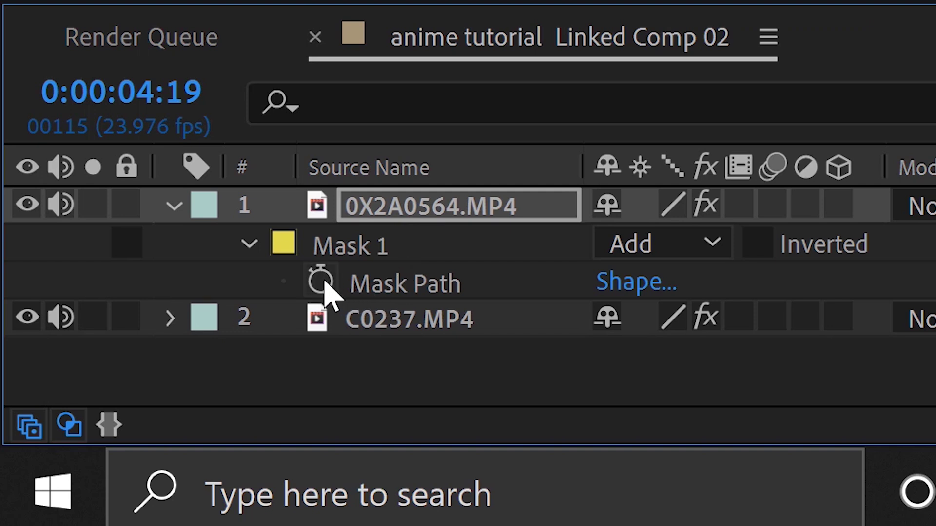
pyautogui.click(322, 282)
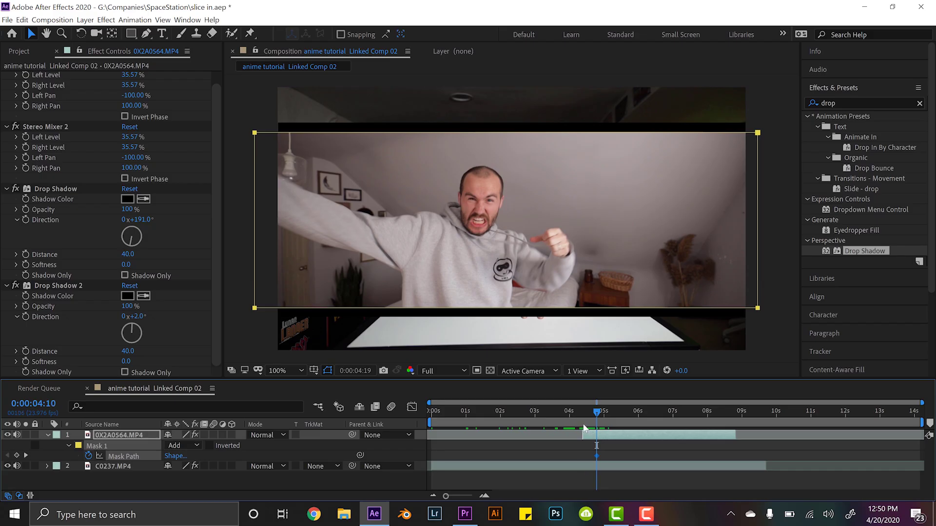
# - At the earlier frame, pull the mask's right corners left into a thin left-edge strip, then preview
pyautogui.moveTo(583, 428); pyautogui.dragTo(581, 424)
pyautogui.click(768, 289)
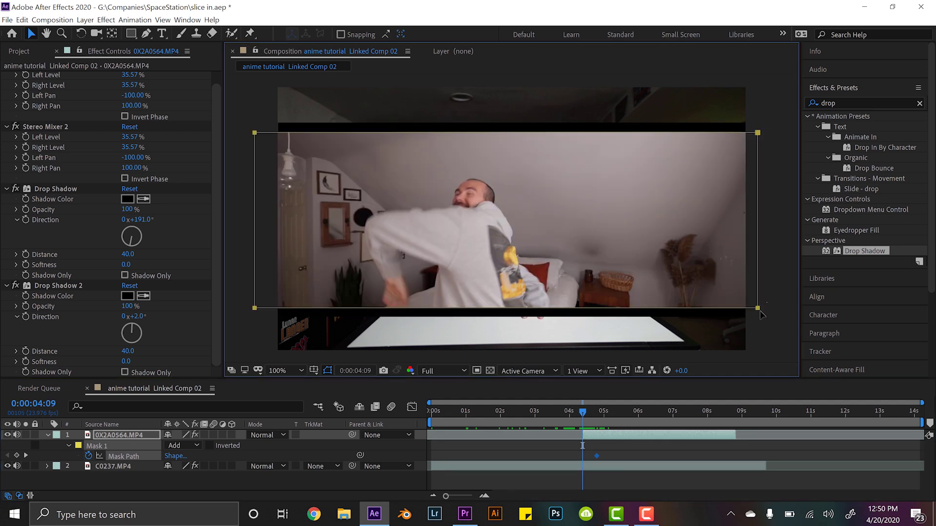
pyautogui.moveTo(775, 138); pyautogui.dragTo(711, 340)
pyautogui.moveTo(782, 95); pyautogui.dragTo(448, 307)
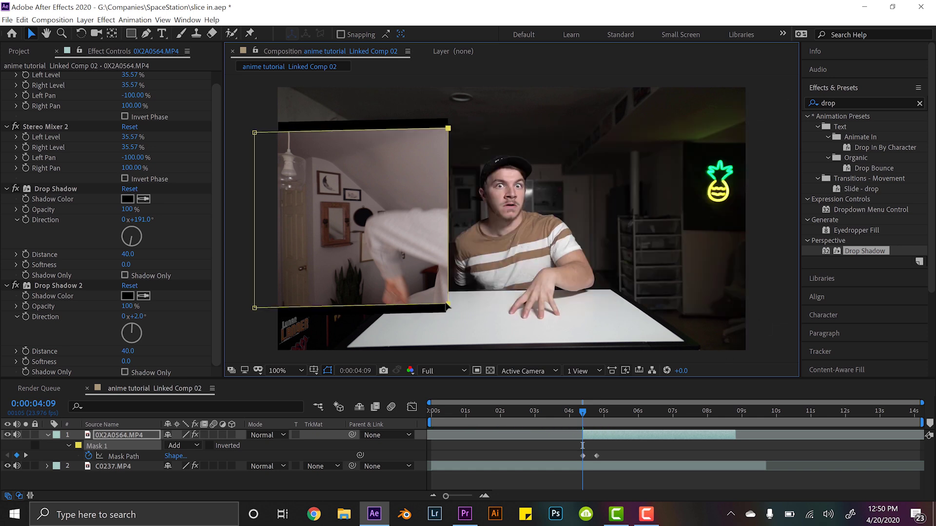
pyautogui.moveTo(294, 329); pyautogui.dragTo(262, 308)
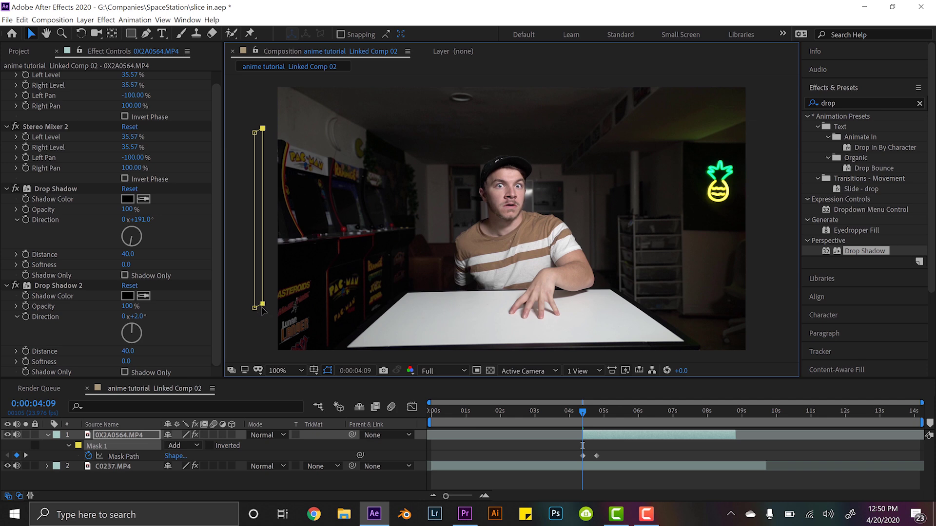
pyautogui.press('space')
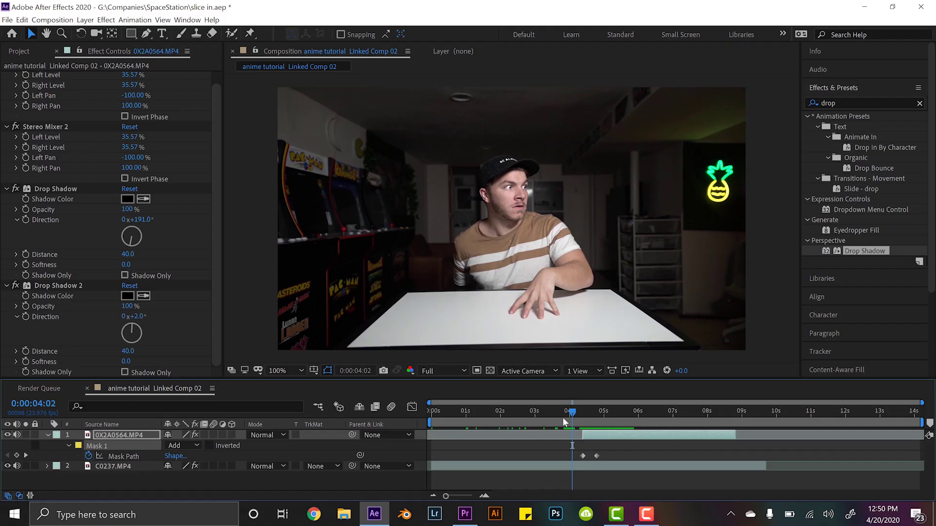
pyautogui.press('space')
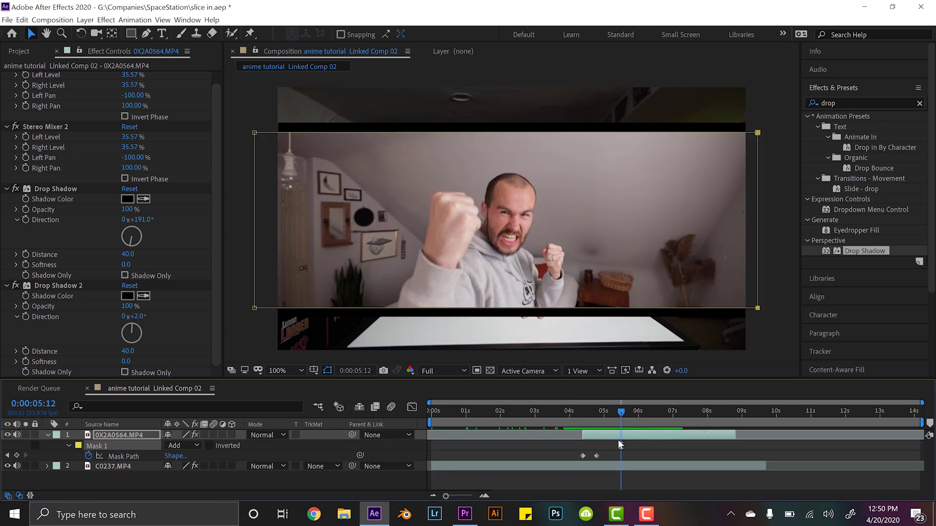
# - Apply Easy Ease to both Mask Path keyframes and return to about 4:07
pyautogui.moveTo(602, 445); pyautogui.dragTo(572, 455)
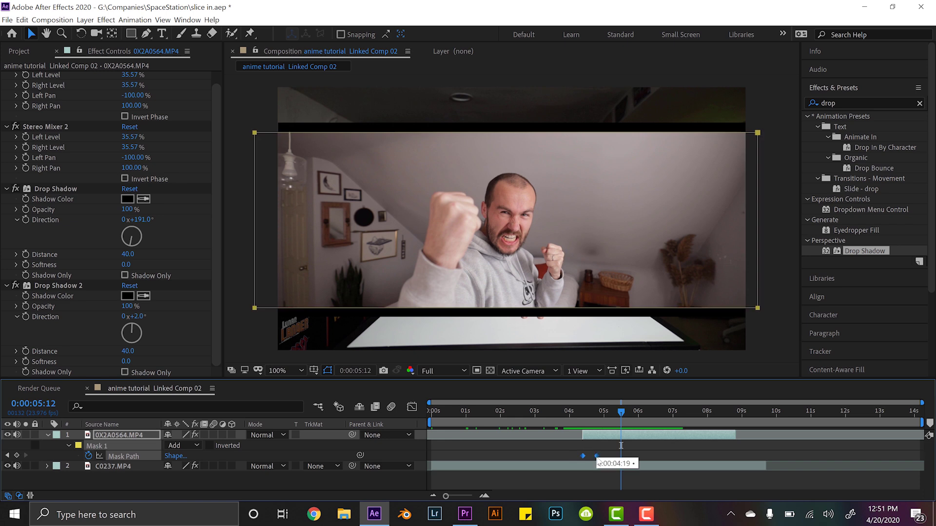
pyautogui.rightClick(598, 456)
pyautogui.moveTo(634, 464)
pyautogui.click(746, 383)
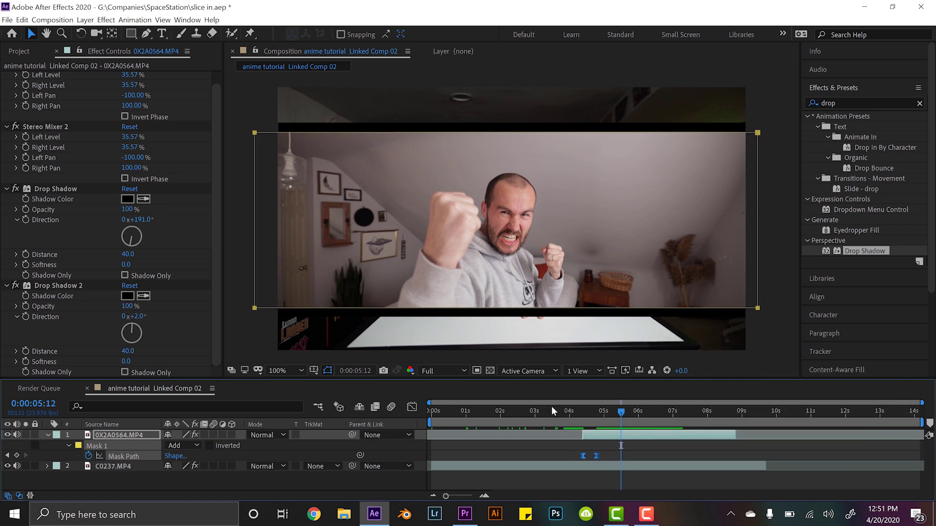
pyautogui.click(580, 420)
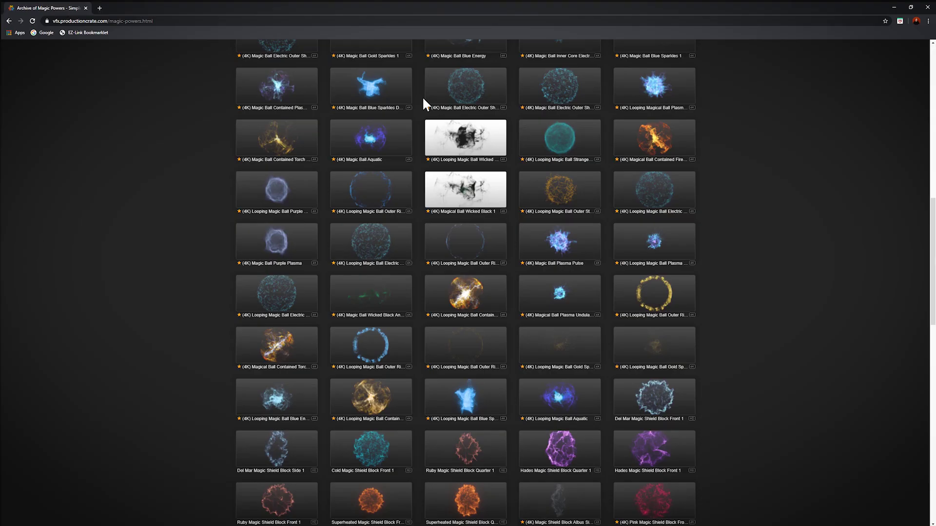
# - Scroll the Magic Powers archive down to the Lightning Blast and Magic Circle clips and preview one
pyautogui.scroll(-2, 424, 103)
pyautogui.scroll(-6, 423, 100)
pyautogui.scroll(-2, 423, 100)
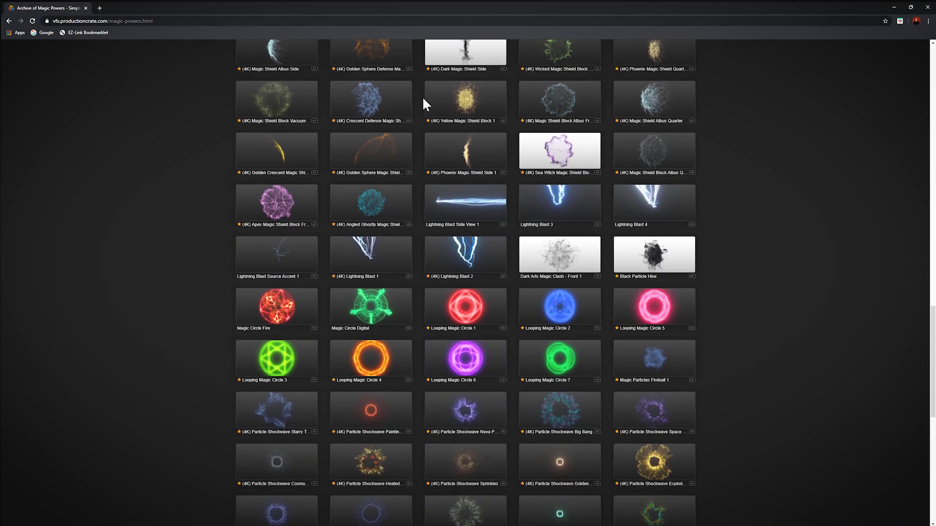
pyautogui.moveTo(478, 193)
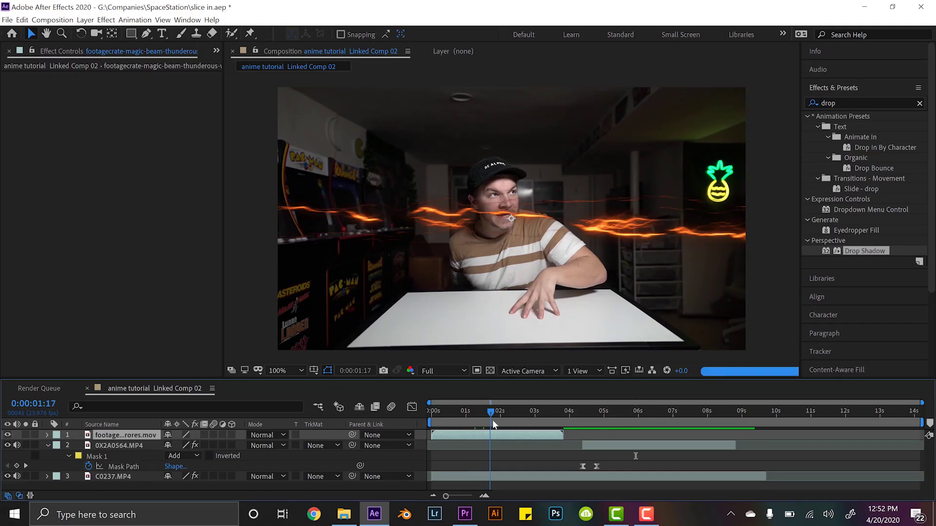
# - Place the fire beam at the panel's top-left edge one frame after the mask keyframe and keyframe its Position
pyautogui.moveTo(492, 420); pyautogui.dragTo(596, 442)
pyautogui.press('k')
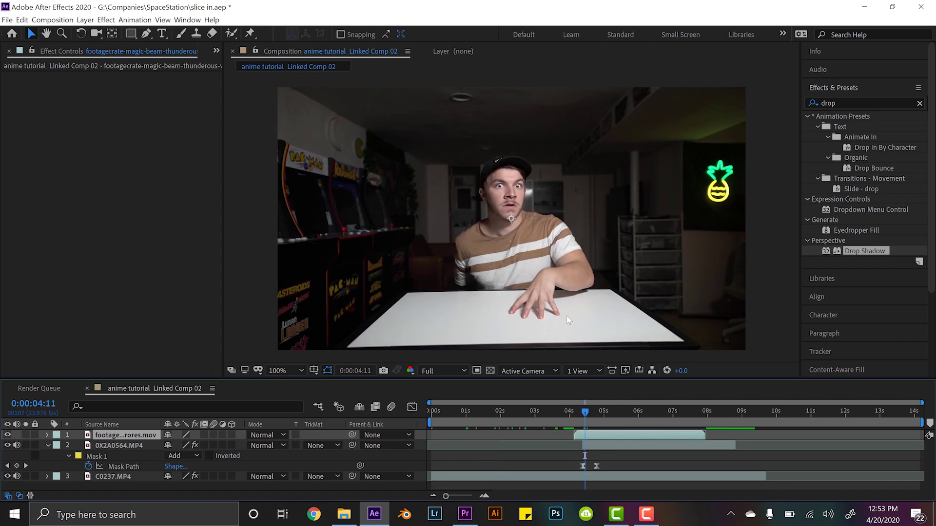
pyautogui.press('pagedown')
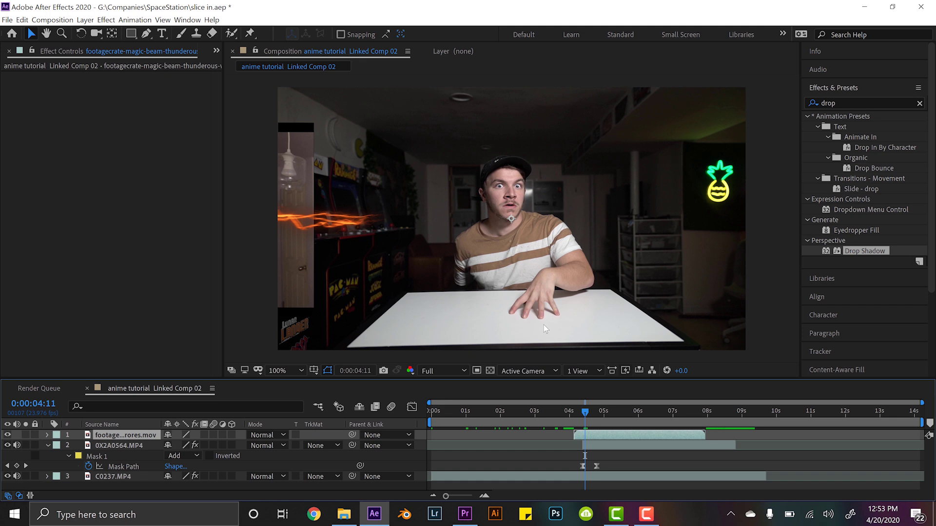
pyautogui.moveTo(349, 224); pyautogui.dragTo(296, 133)
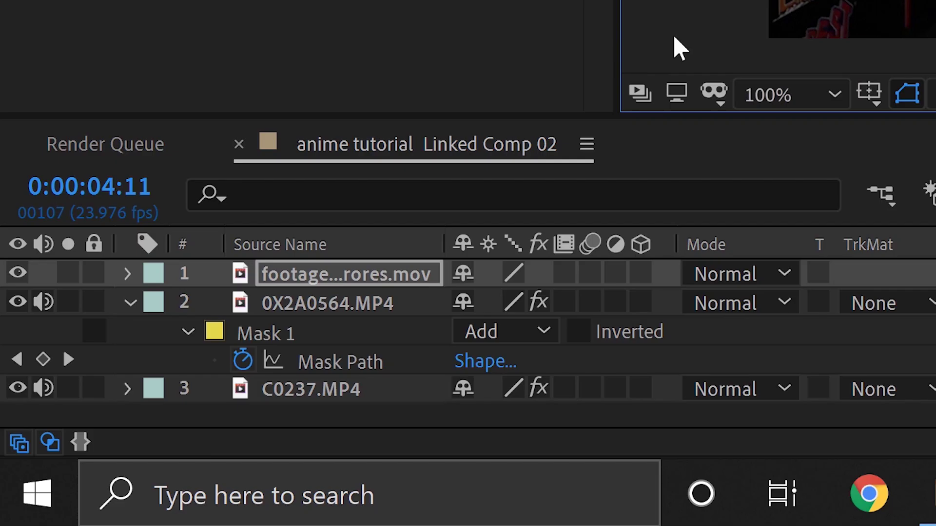
pyautogui.press('p')
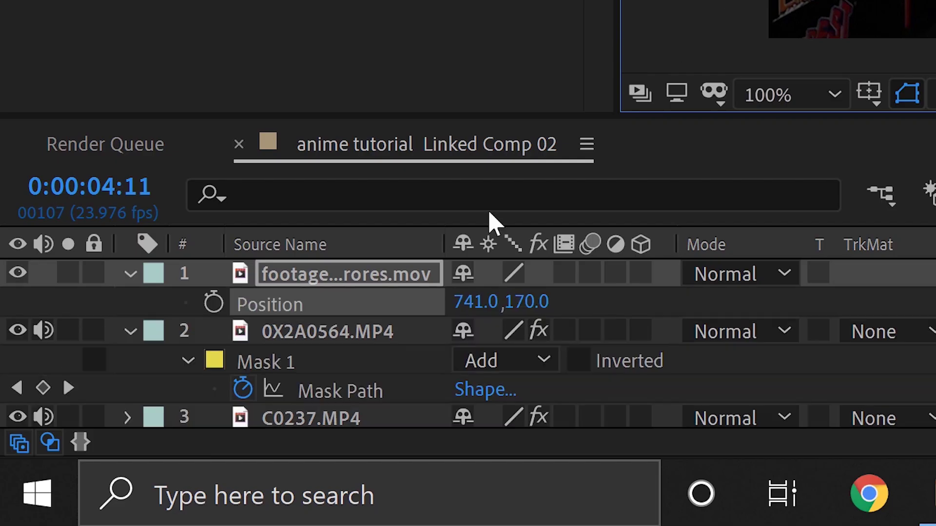
pyautogui.click(213, 303)
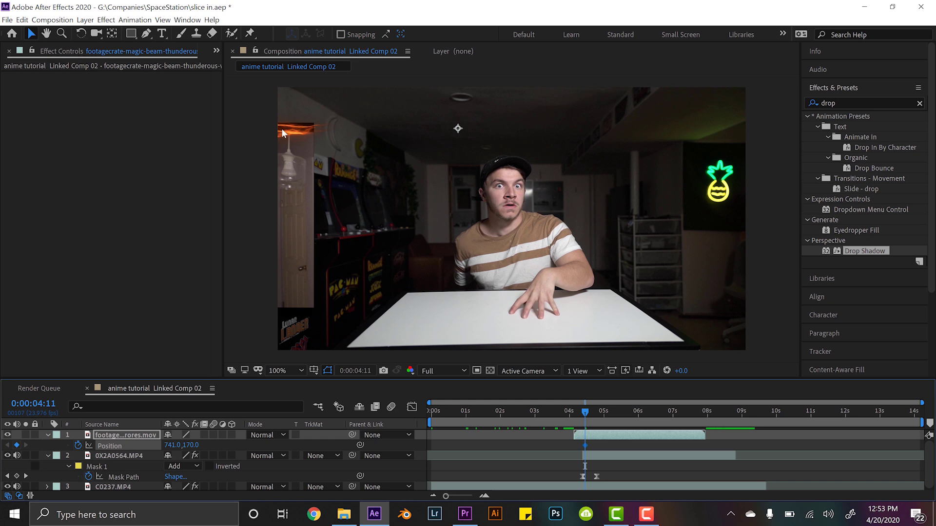
# - Keyframe the beam frame by frame sweeping along the panel's top edge and off to the right
pyautogui.press('pagedown')
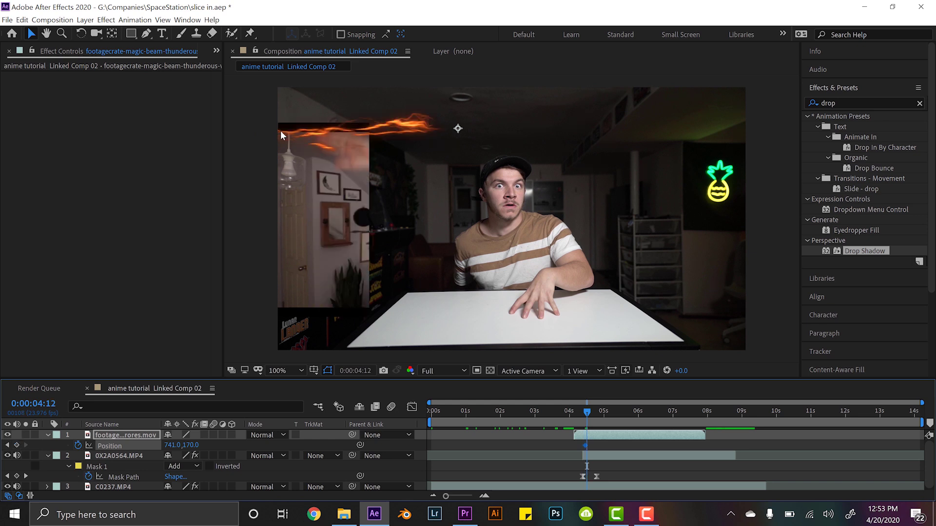
pyautogui.moveTo(453, 130); pyautogui.dragTo(374, 135)
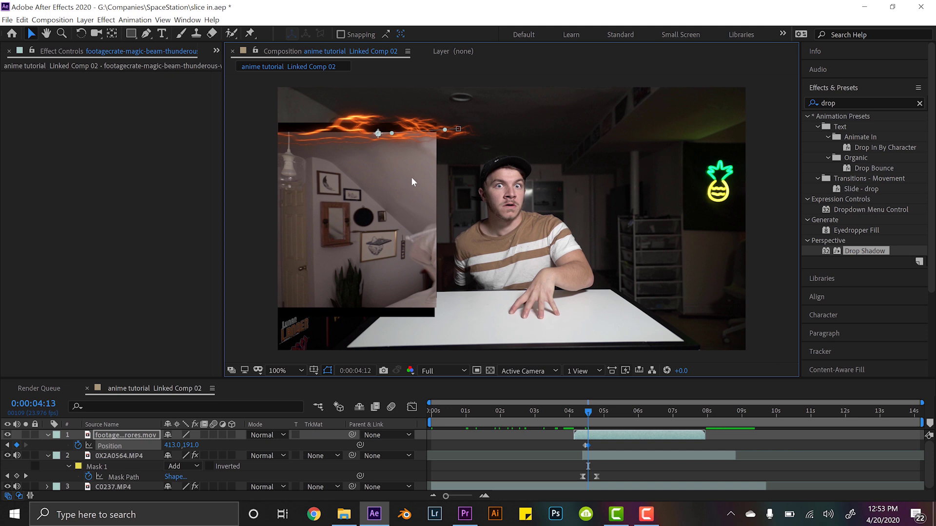
pyautogui.press('pageup')
pyautogui.press('pagedown')
pyautogui.press('pagedown')
pyautogui.moveTo(482, 143); pyautogui.dragTo(462, 139)
pyautogui.press('pagedown')
pyautogui.press('pagedown')
pyautogui.press('pagedown')
pyautogui.press('pagedown')
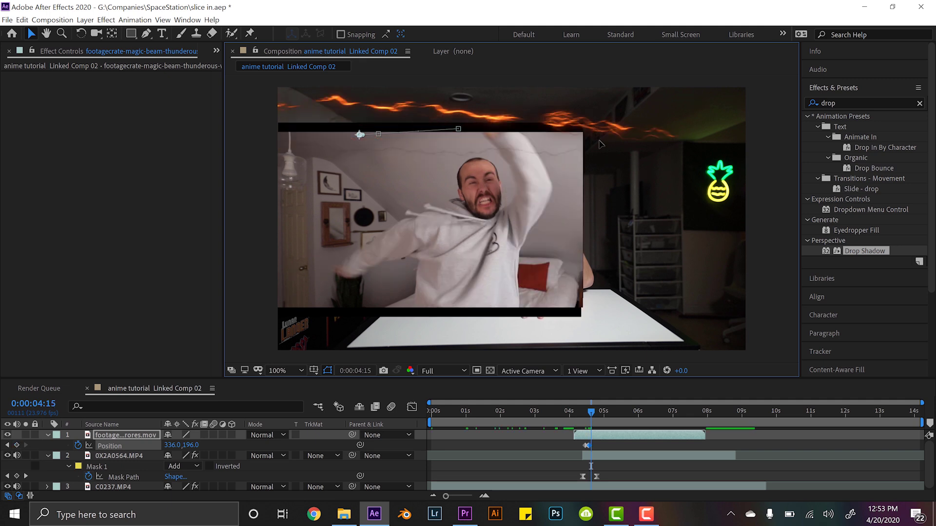
pyautogui.moveTo(609, 156); pyautogui.dragTo(620, 148)
pyautogui.press('pagedown')
pyautogui.press('pagedown')
pyautogui.moveTo(511, 136); pyautogui.dragTo(663, 139)
pyautogui.press('pagedown')
pyautogui.press('pagedown')
pyautogui.press('pagedown')
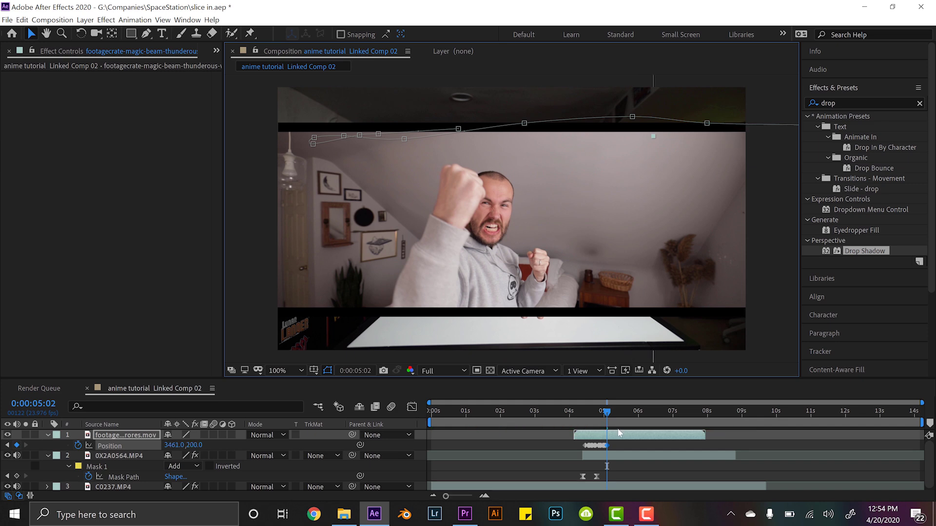
pyautogui.click(580, 424)
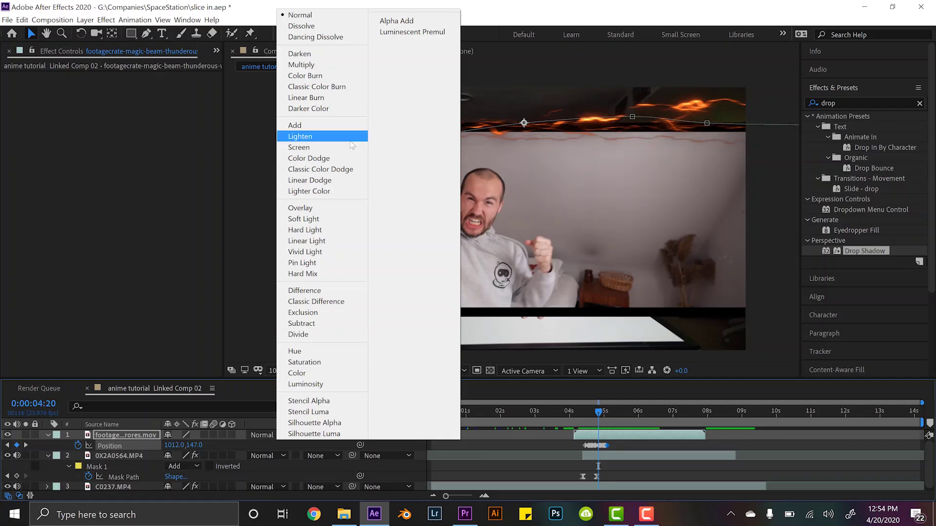
# - Set the beam layer to Screen mode and add a Glow effect with Glow Radius 47
pyautogui.click(347, 149)
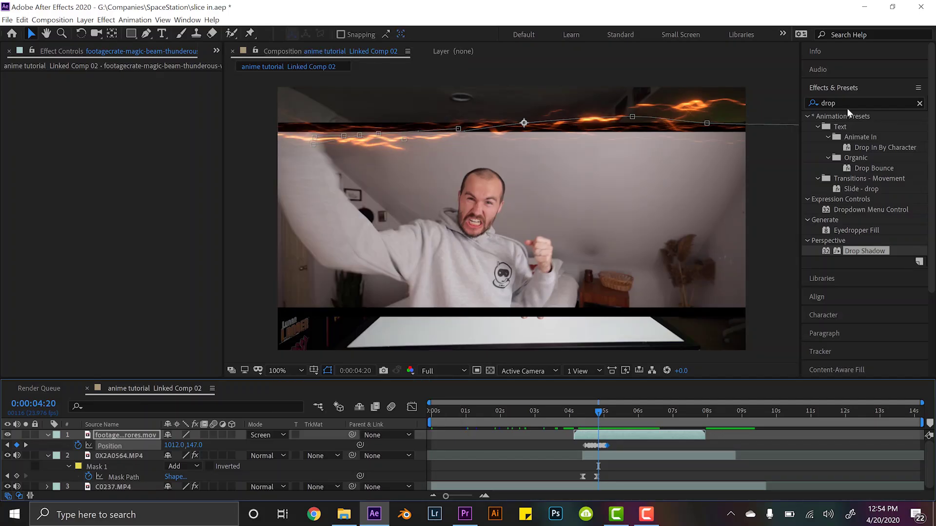
pyautogui.click(813, 106)
pyautogui.write('glow')
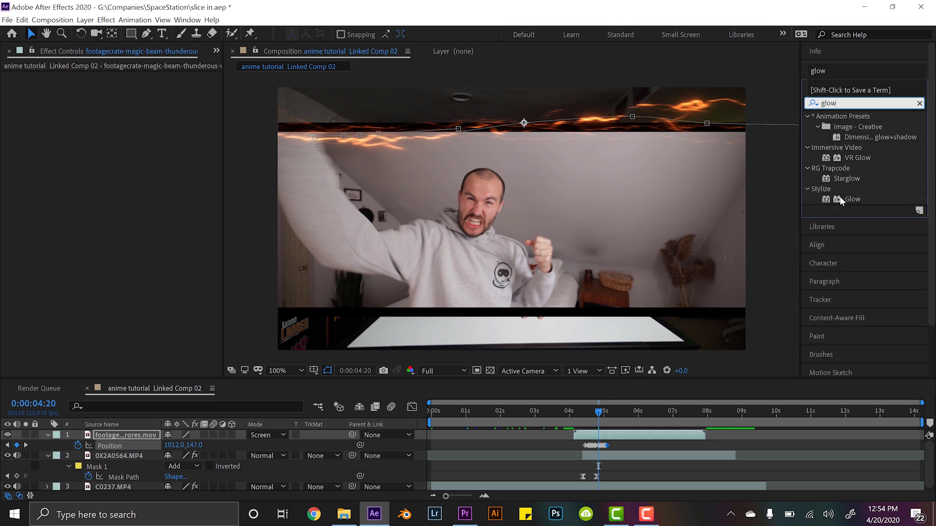
pyautogui.moveTo(841, 201); pyautogui.dragTo(610, 435)
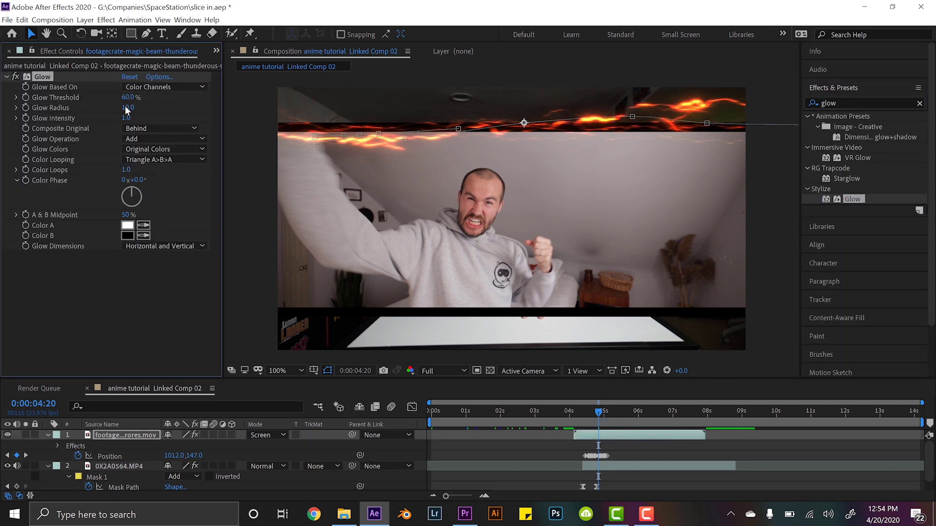
pyautogui.moveTo(138, 106); pyautogui.dragTo(156, 107)
# - Preview the glowing beam transition twice from just before the slide-in
pyautogui.click(574, 421)
pyautogui.press('space')
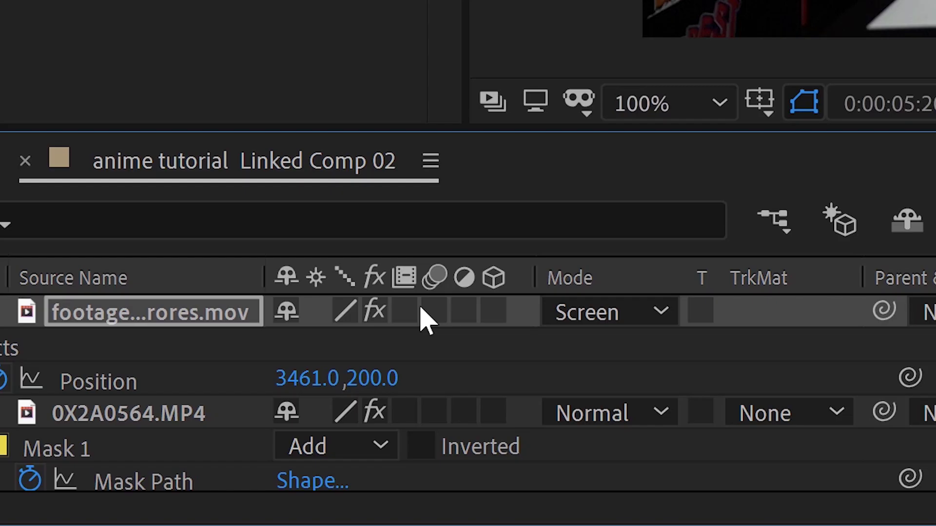
pyautogui.hotkey('ctrl', 'shift', 'a')
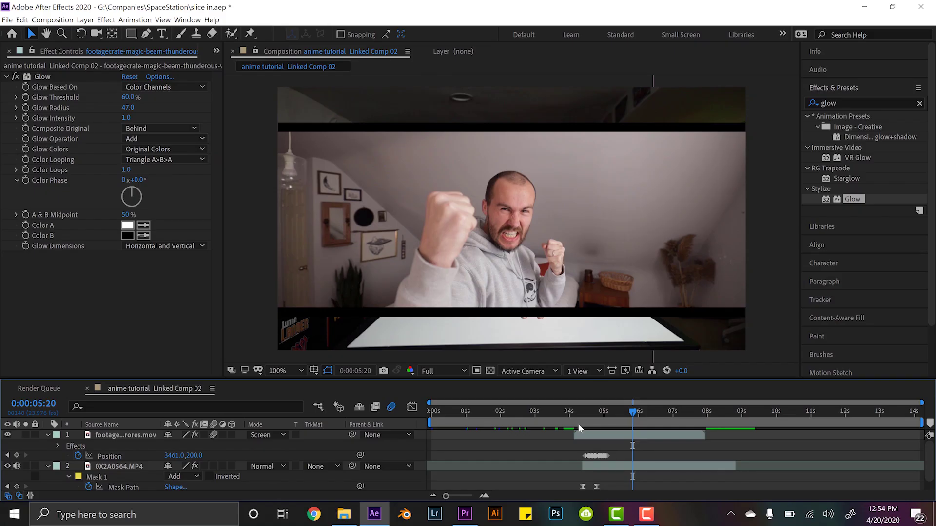
pyautogui.click(578, 423)
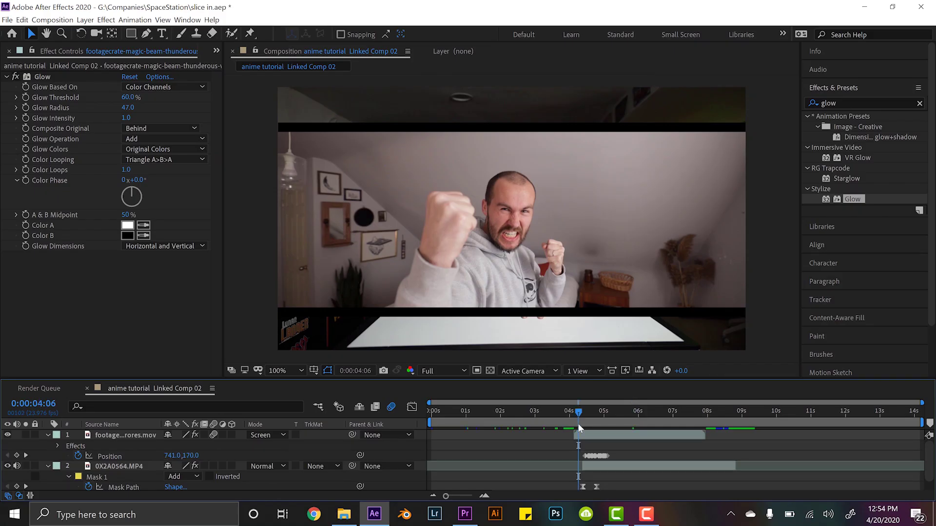
pyautogui.press('space')
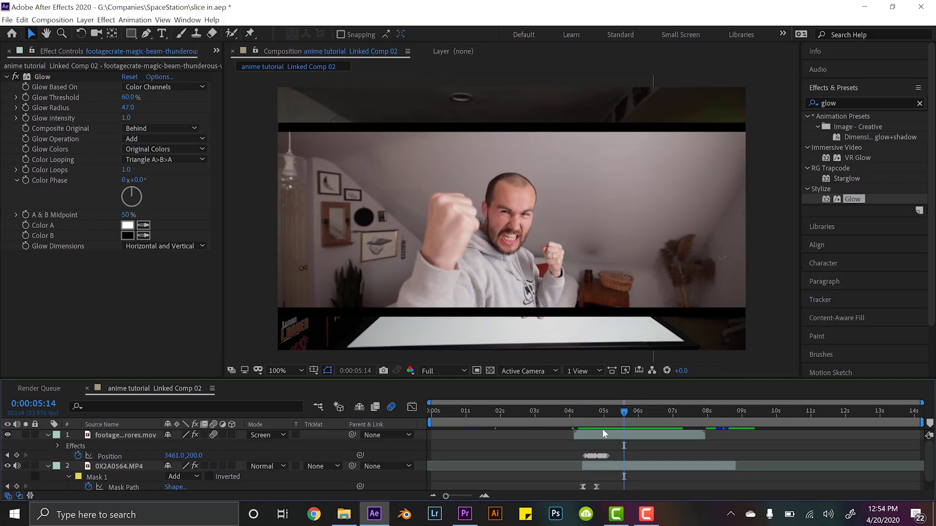
pyautogui.click(594, 436)
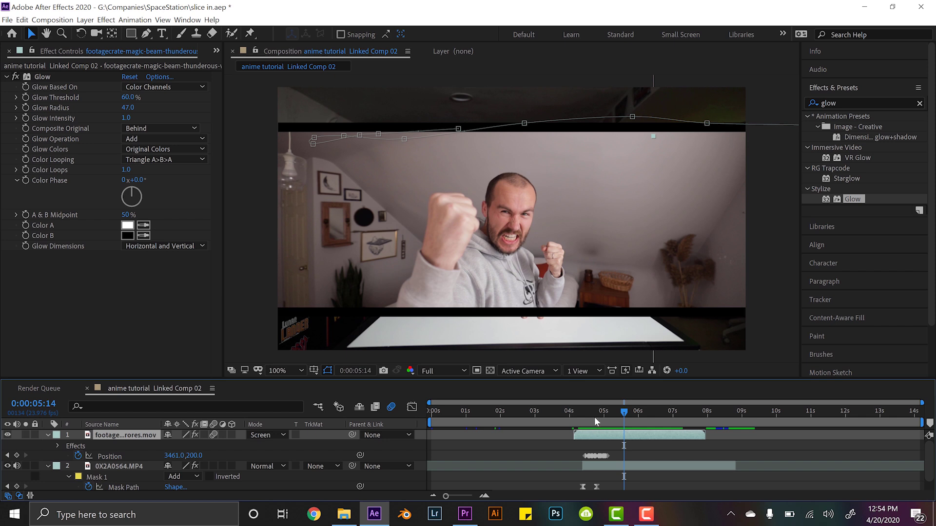
# - Duplicate the beam layer, offset the copy's Anchor Point Y to about 1054, and preview both beams
pyautogui.hotkey('ctrl', 'd')
pyautogui.click(595, 417)
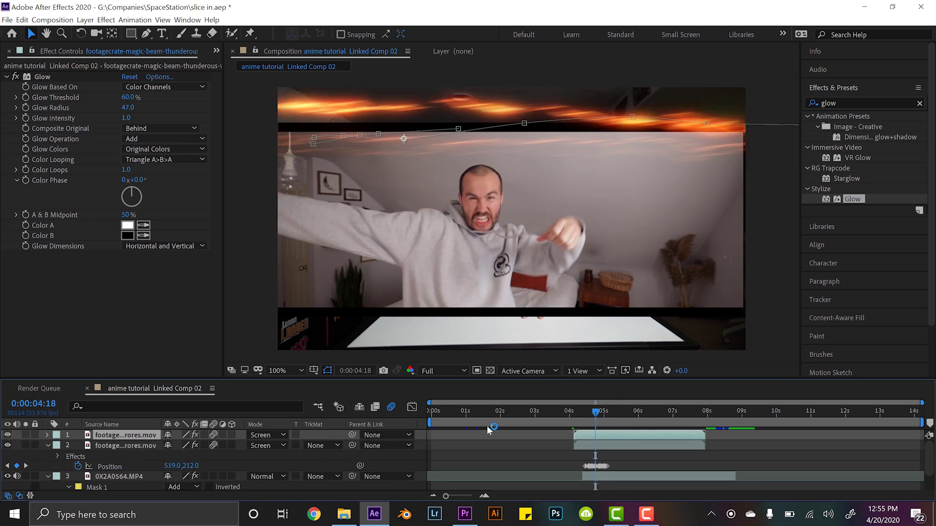
pyautogui.press('a')
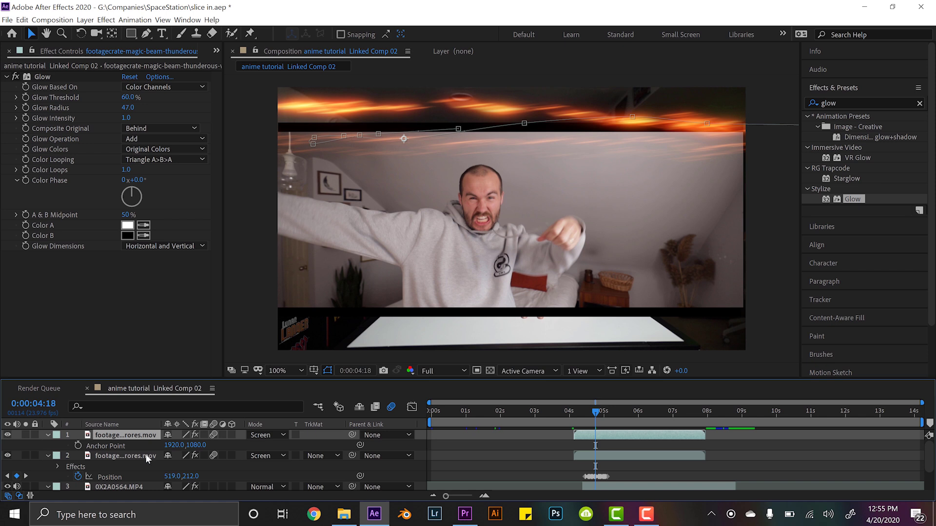
pyautogui.moveTo(197, 446); pyautogui.dragTo(165, 470)
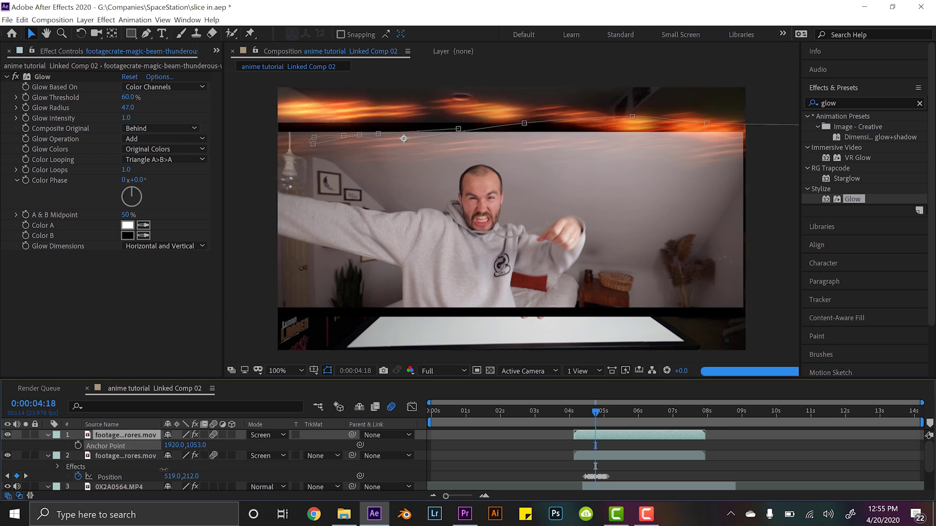
pyautogui.click(572, 421)
pyautogui.press('space')
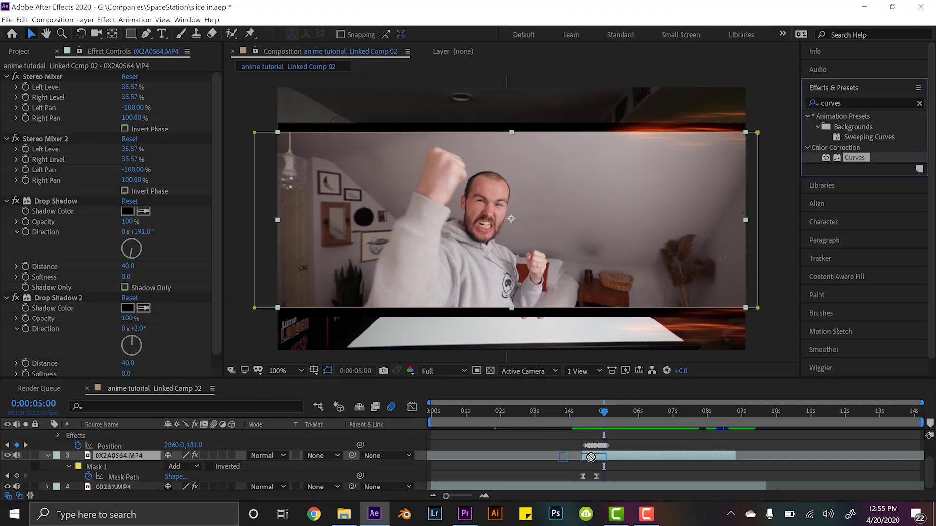
# - Add Curves to the clip panel, boosting the Red channel and brightening RGB, then preview
pyautogui.moveTo(591, 457); pyautogui.dragTo(592, 458)
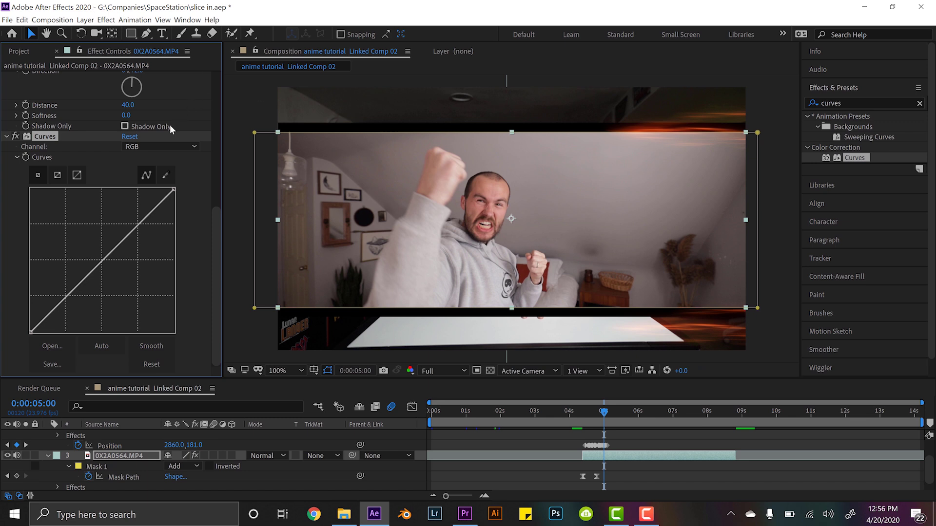
pyautogui.moveTo(592, 416); pyautogui.dragTo(587, 416)
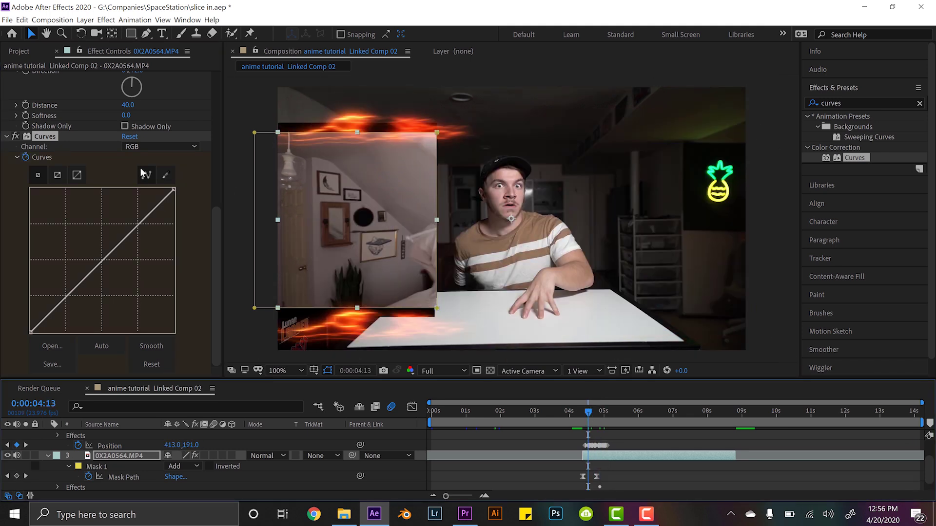
pyautogui.click(145, 148)
pyautogui.click(141, 166)
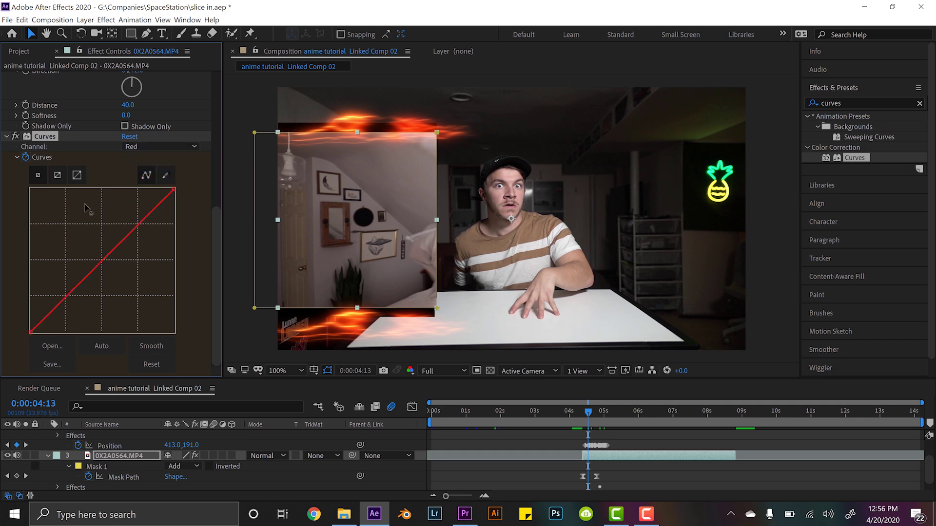
pyautogui.press('Up')
pyautogui.click(98, 237)
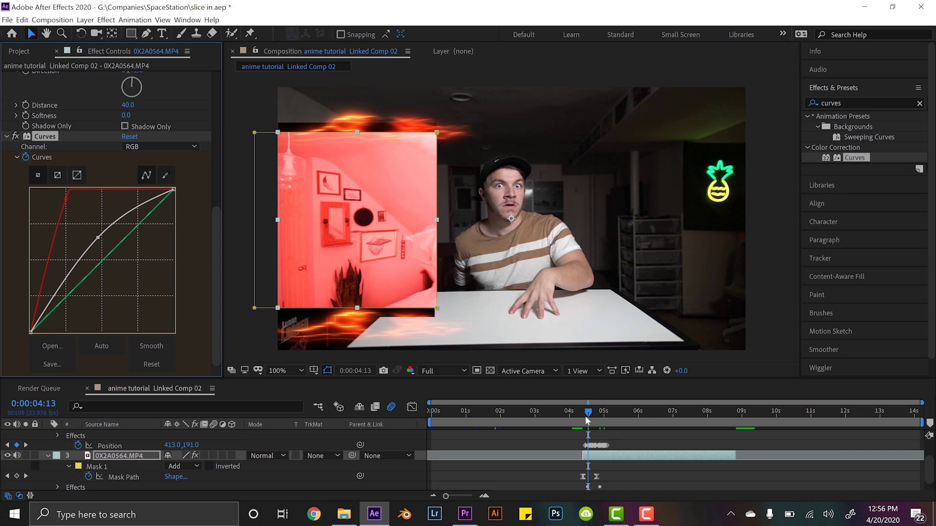
pyautogui.click(583, 417)
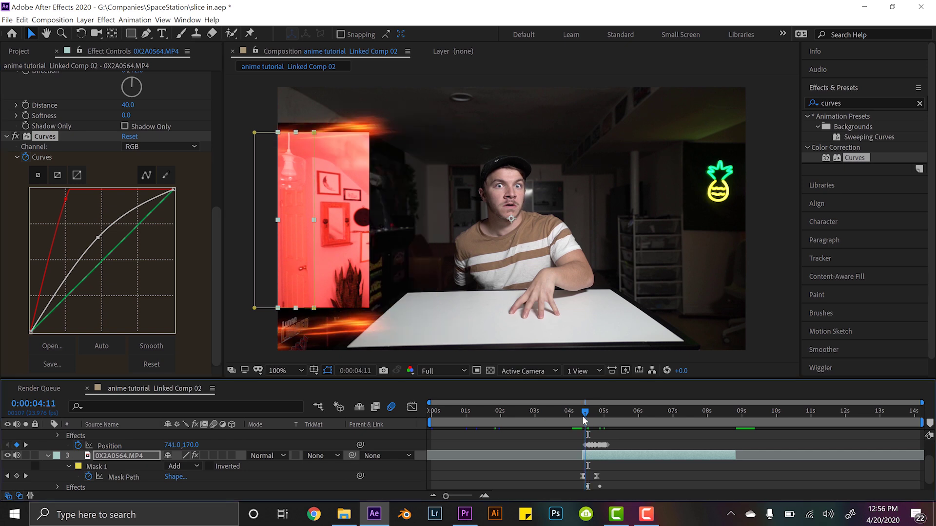
pyautogui.press('space')
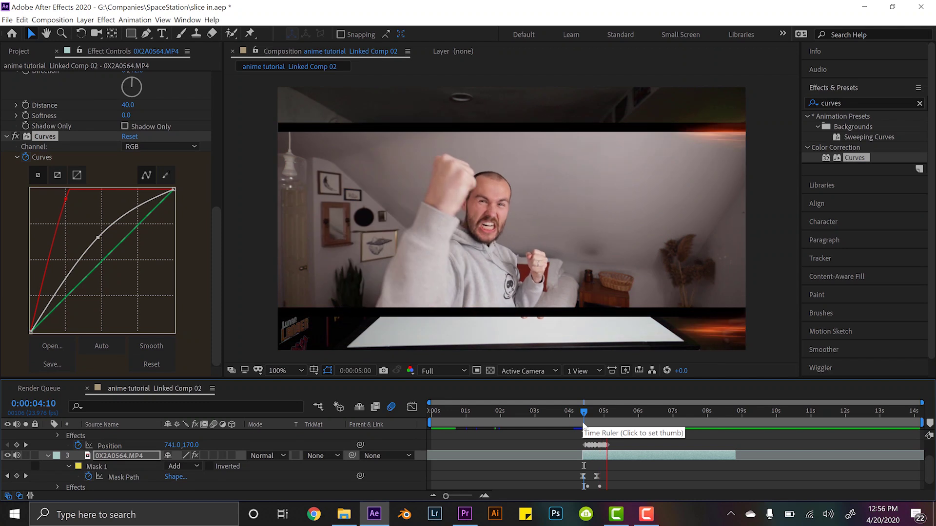
# - Stop the preview by returning the playhead to an earlier frame
pyautogui.moveTo(581, 413); pyautogui.dragTo(577, 416)
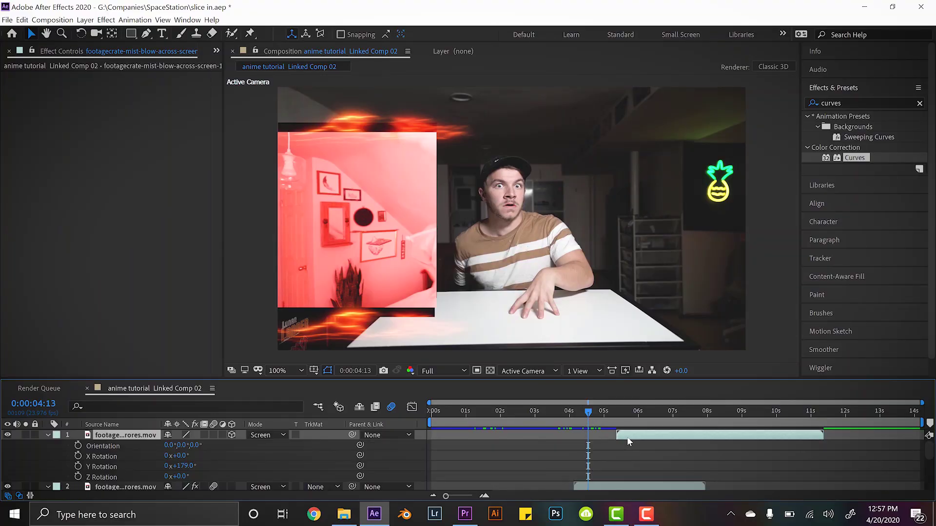
# - Start the mist layer at the slide-in and fade its Opacity from 100% to 0% by 6:01, then preview
pyautogui.press('pageup')
pyautogui.moveTo(603, 441); pyautogui.dragTo(598, 438)
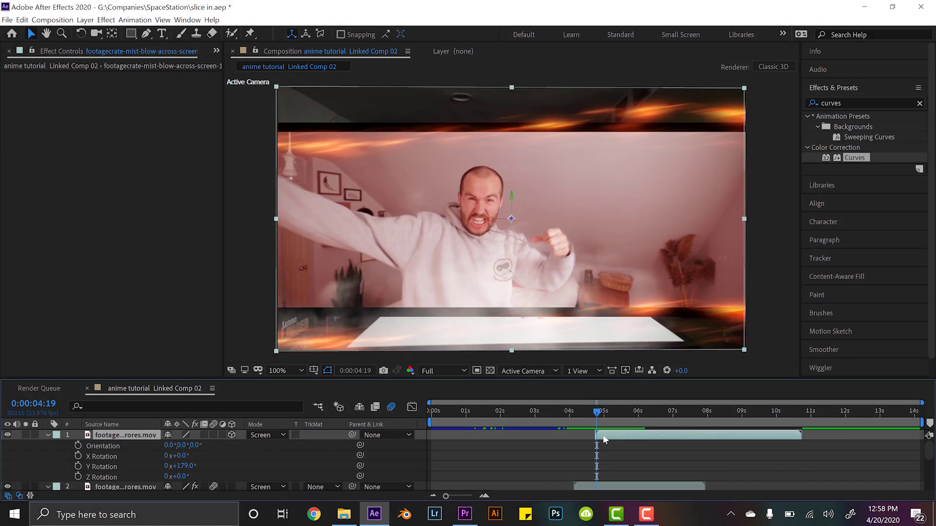
pyautogui.press('t')
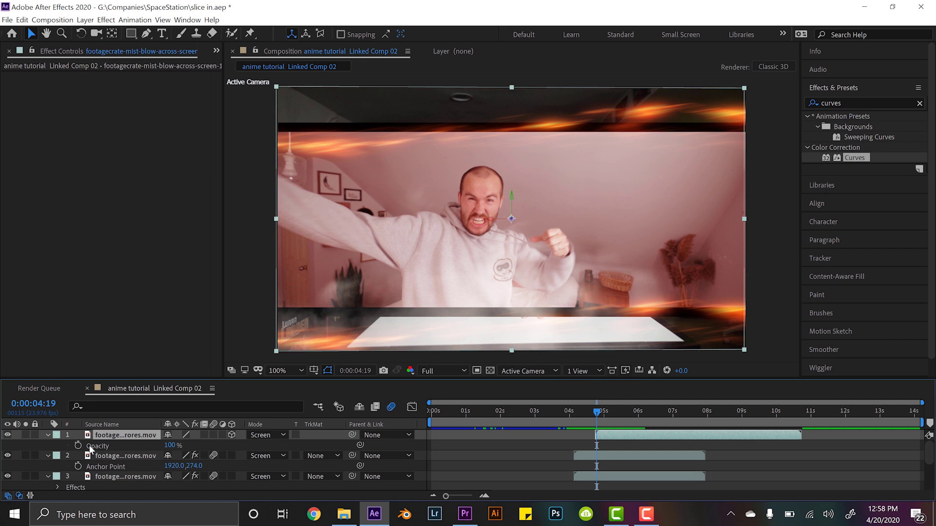
pyautogui.click(640, 419)
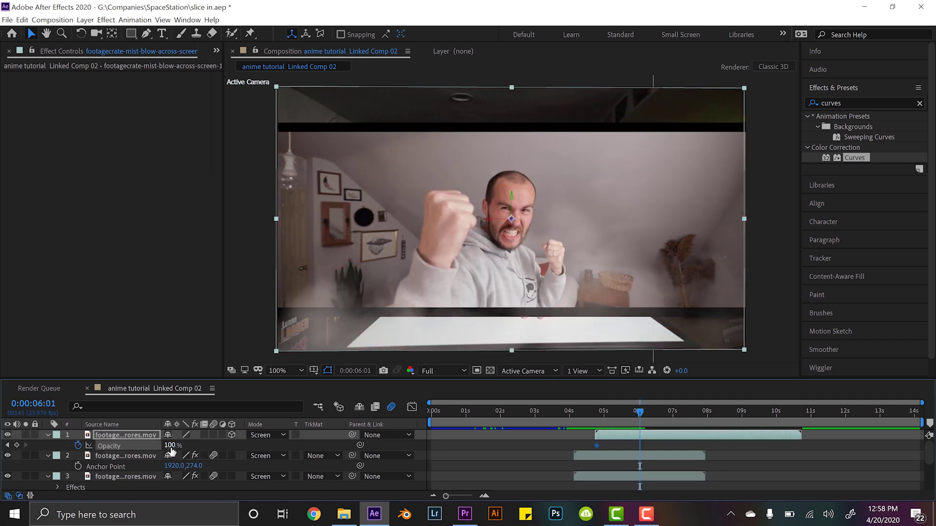
pyautogui.moveTo(170, 446); pyautogui.dragTo(579, 431)
pyautogui.click(596, 419)
pyautogui.press('space')
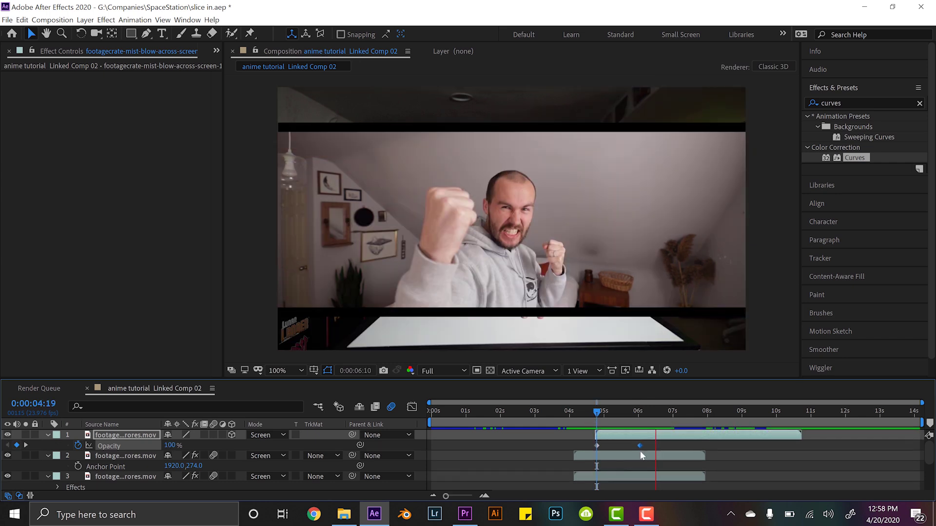
pyautogui.click(580, 415)
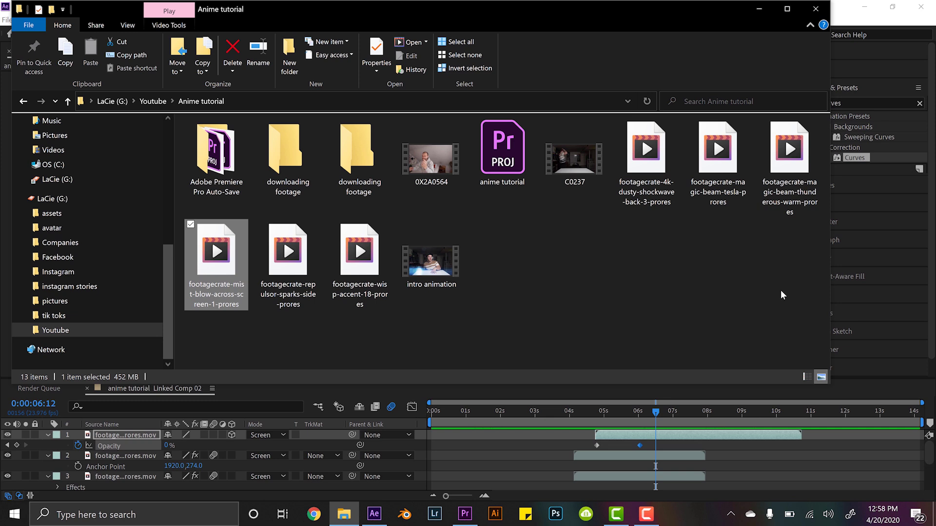
# - Drag footagecrate-repulsor-sparks-side-prores from the Anime tutorial folder onto the After Effects timeline
pyautogui.click(277, 259)
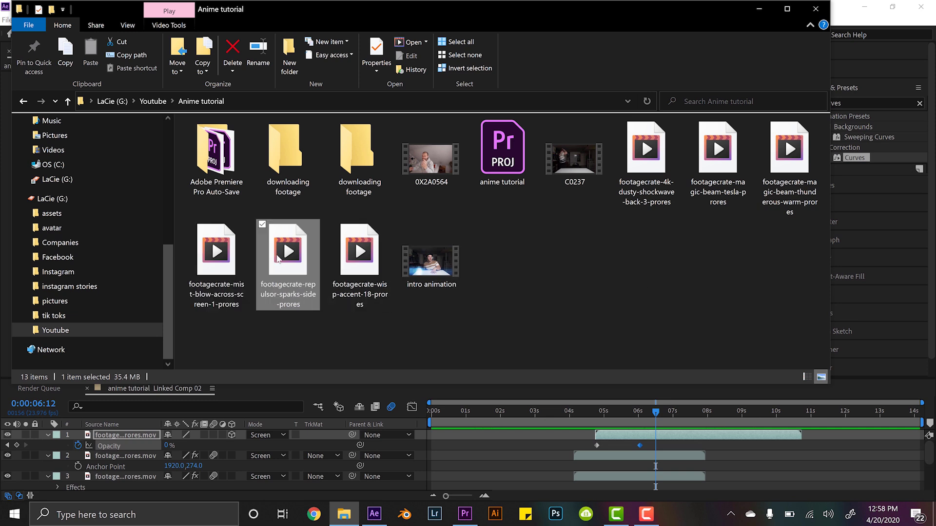
pyautogui.moveTo(364, 274); pyautogui.dragTo(593, 449)
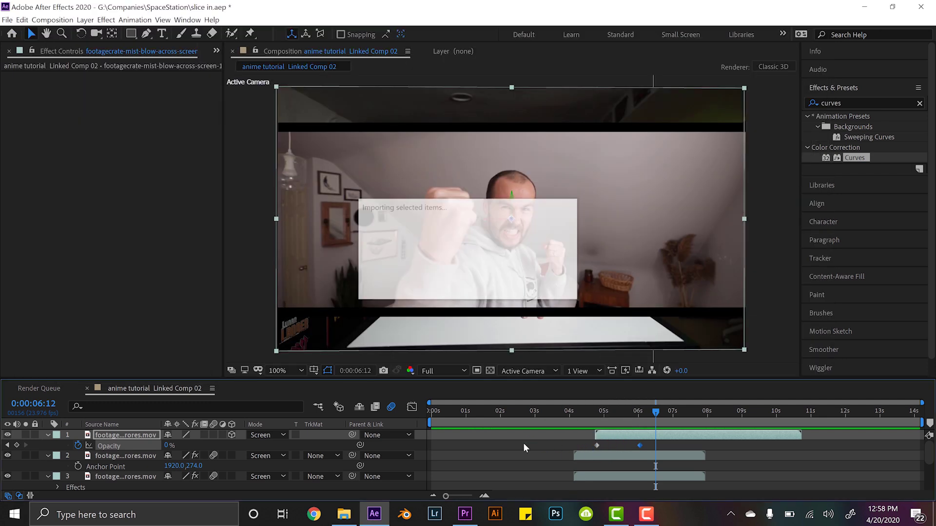
# - At 0:00:05:08, apply Glow to the sparks layer (threshold 97.3%, radius 57, intensity 2.1)
pyautogui.click(612, 415)
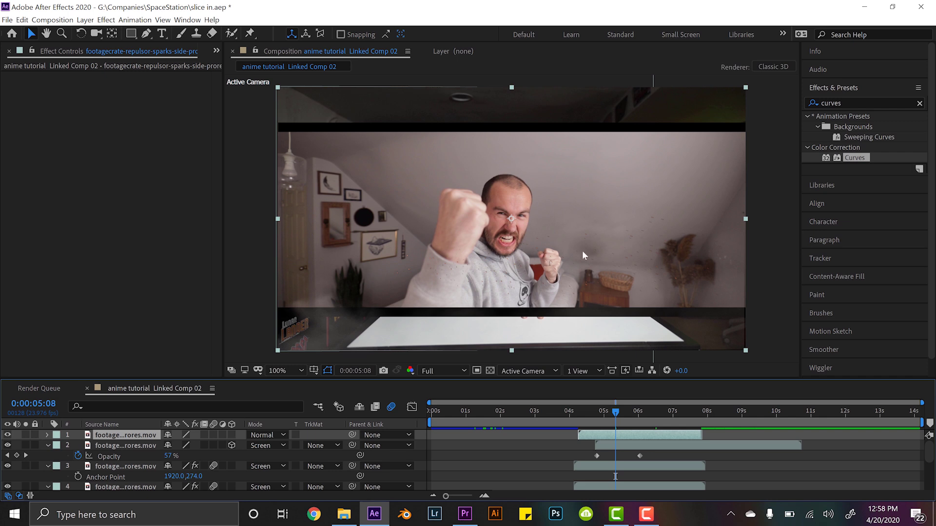
pyautogui.click(854, 104)
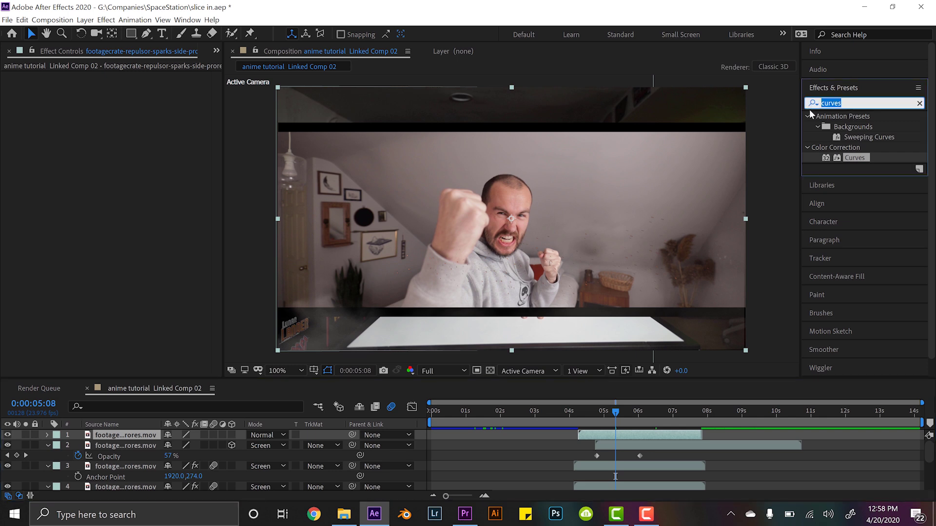
pyautogui.write('glow')
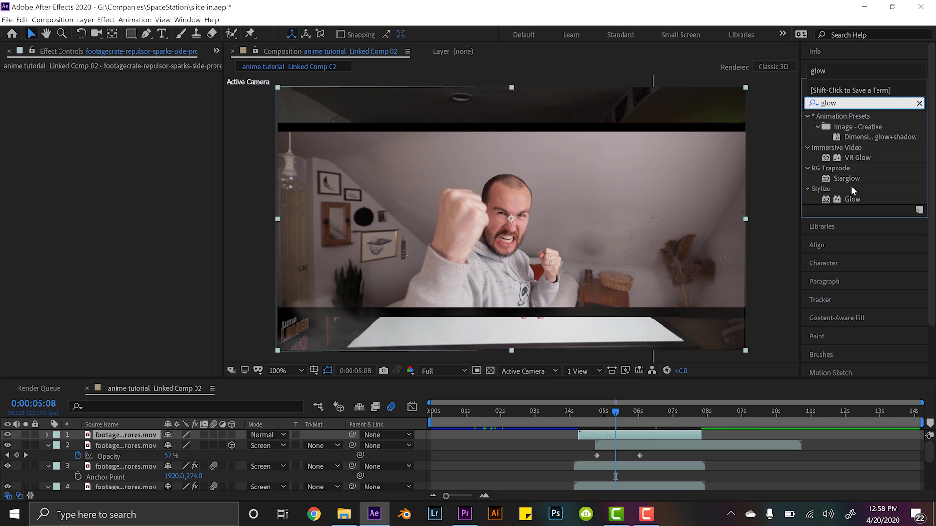
pyautogui.moveTo(626, 441); pyautogui.dragTo(627, 433)
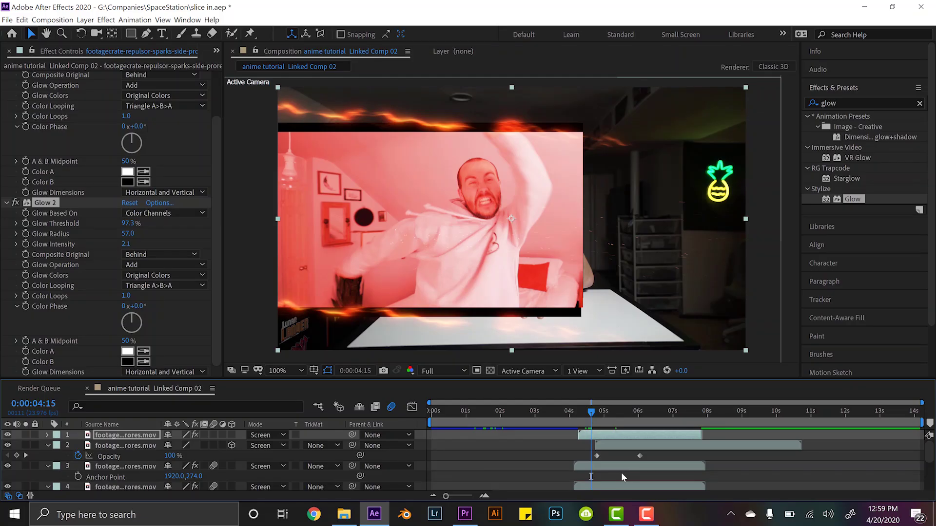
pyautogui.click(561, 255)
# - Duplicate the glowing repulsor sparks layer with Ctrl+D
pyautogui.click(538, 148)
pyautogui.click(454, 154)
pyautogui.click(587, 435)
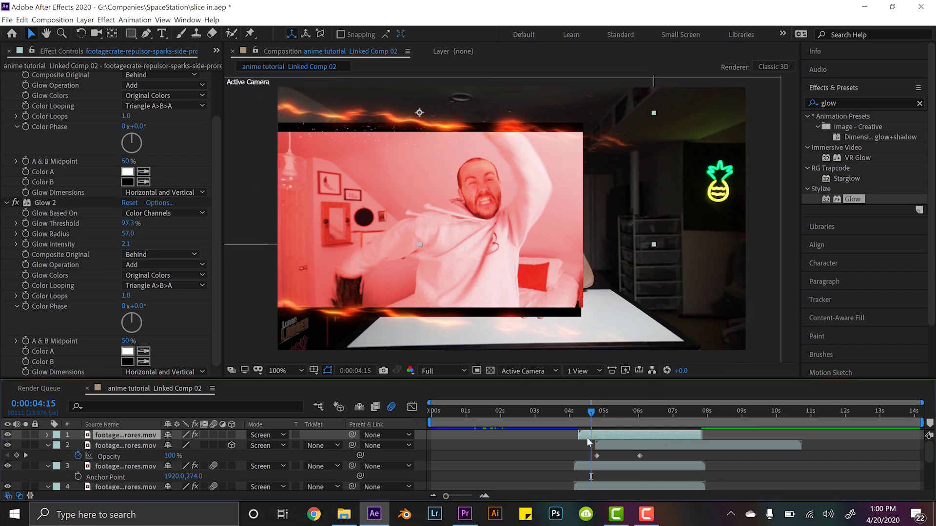
pyautogui.hotkey('ctrl', 'd')
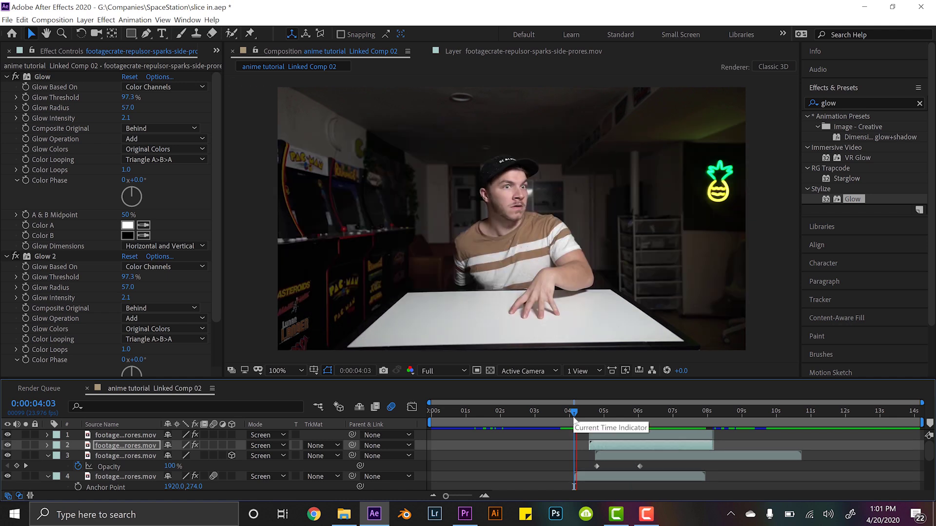
pyautogui.press('space')
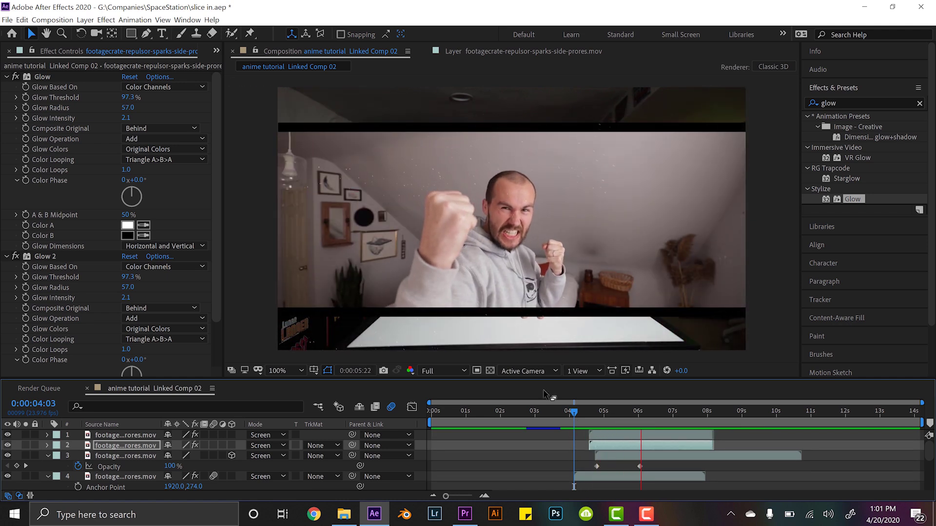